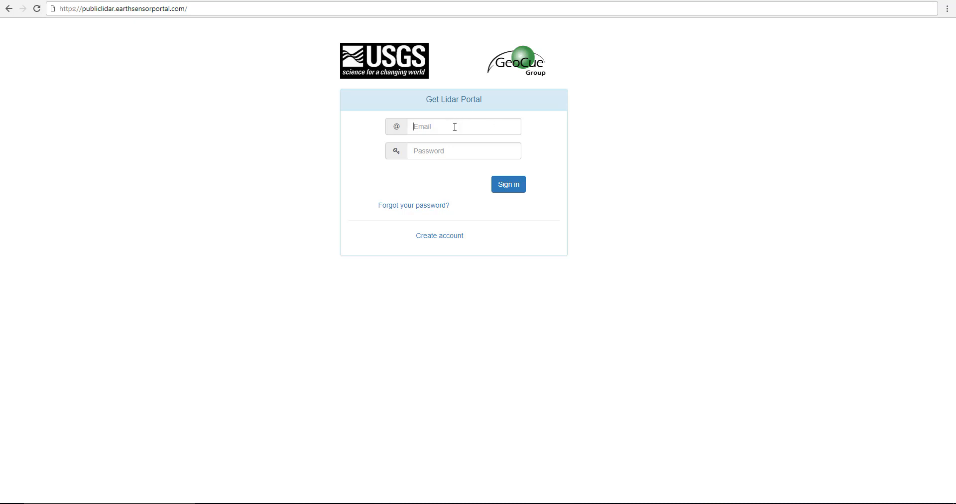
- Sign in to the Get Lidar Portal with the account e-mail and password
{"action": "type", "text": "r"}
{"action": "left_click", "coordinate": [455, 142]}
{"action": "key", "text": "Tab"}
{"action": "type", "text": "•"}
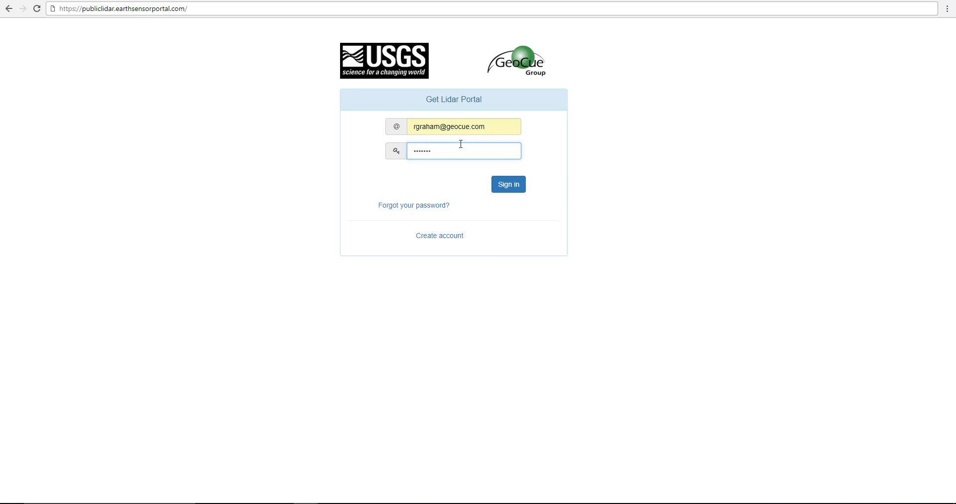
{"action": "left_click", "coordinate": [514, 188]}
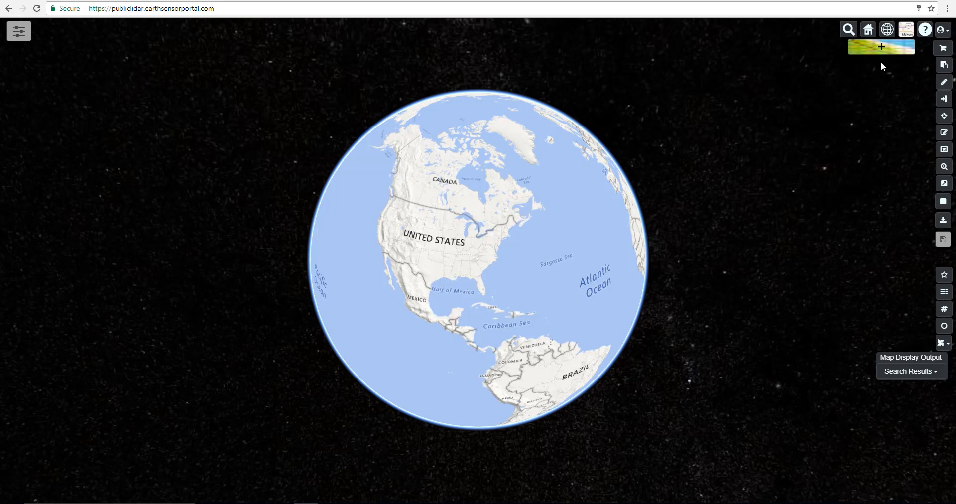
- Set the base map imagery to Bing Maps Aerial with Labels
{"action": "left_click", "coordinate": [907, 29]}
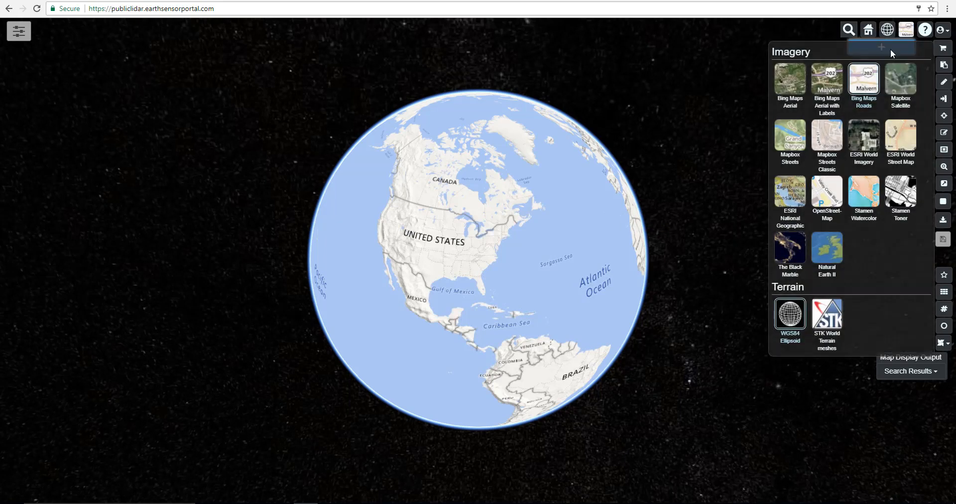
{"action": "left_click", "coordinate": [828, 83]}
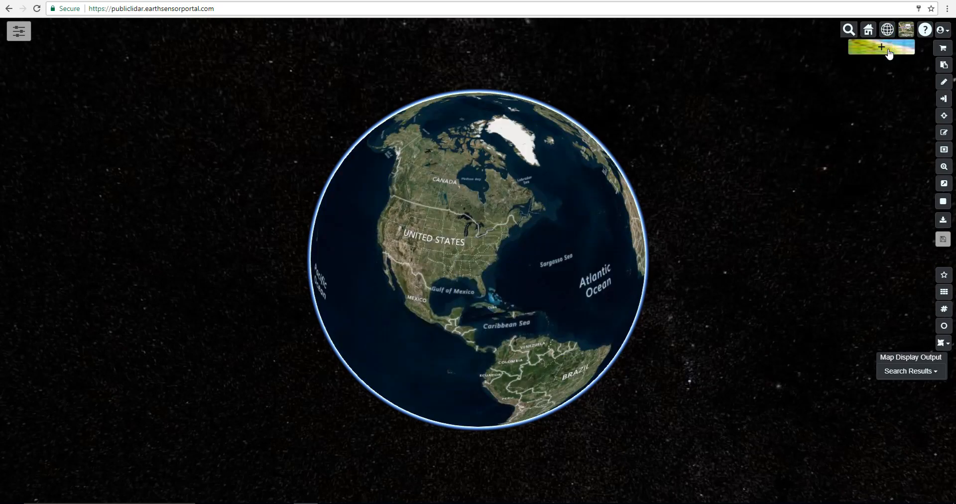
- Preview the flat 2D map, and return to the 3D globe centred on North America
{"action": "left_click", "coordinate": [889, 31]}
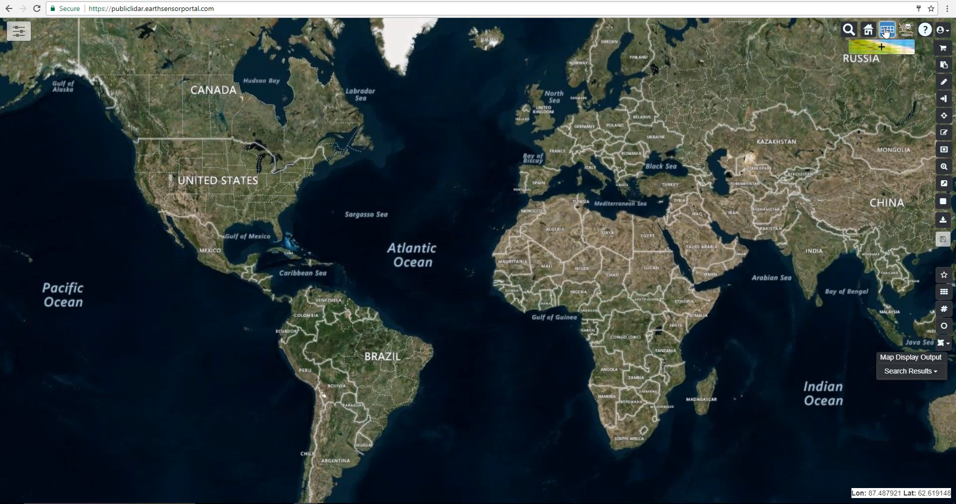
{"action": "left_click", "coordinate": [886, 32]}
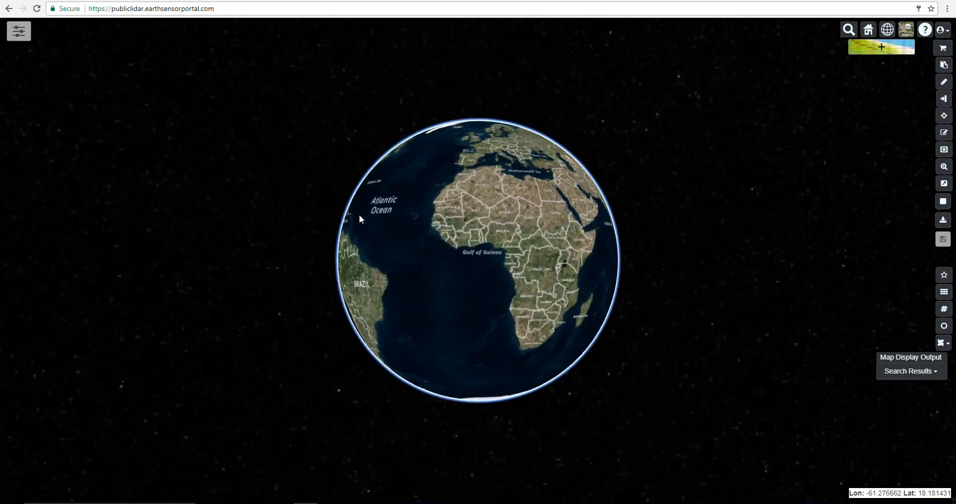
{"action": "left_click_drag", "start_coordinate": [360, 215], "coordinate": [554, 288]}
{"action": "scroll", "coordinate": [502, 270], "scroll_direction": "up", "scroll_amount": 4}
{"action": "scroll", "coordinate": [474, 313], "scroll_direction": "up", "scroll_amount": 2}
{"action": "scroll", "coordinate": [472, 312], "scroll_direction": "up", "scroll_amount": 3}
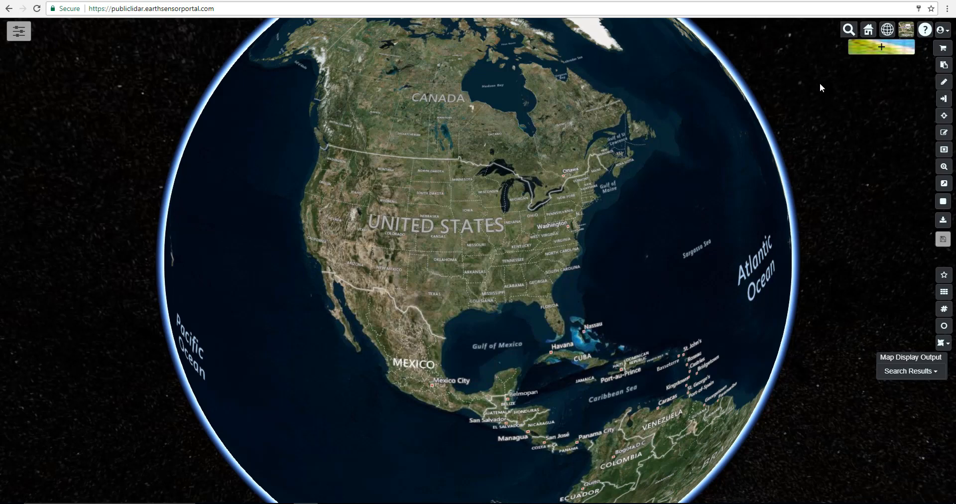
- Search for the location Miami Beach and fly the map there
{"action": "mouse_move", "coordinate": [848, 30]}
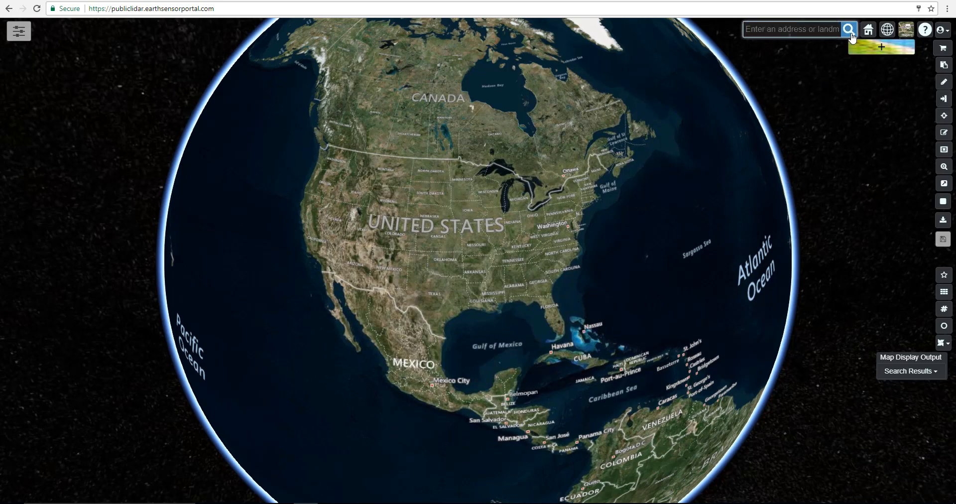
{"action": "left_click", "coordinate": [812, 30]}
{"action": "type", "text": "Miami "}
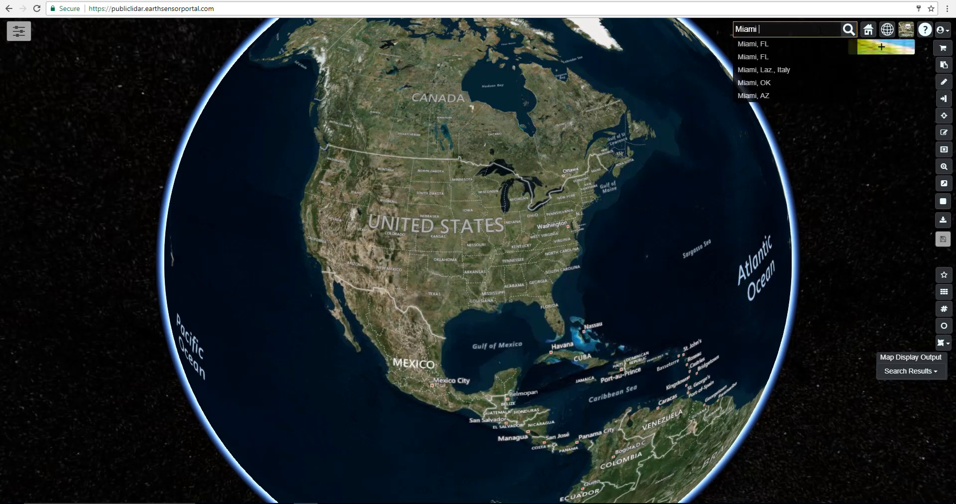
{"action": "type", "text": "Beach"}
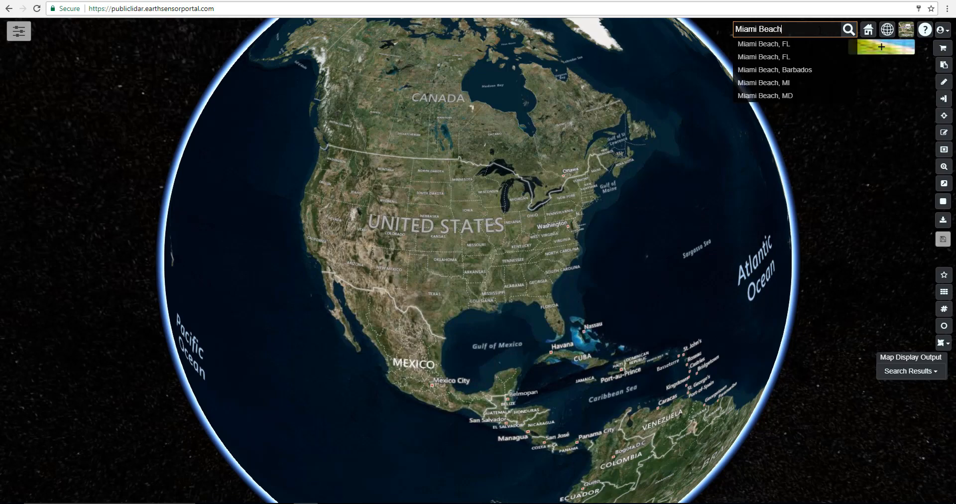
{"action": "left_click", "coordinate": [846, 31]}
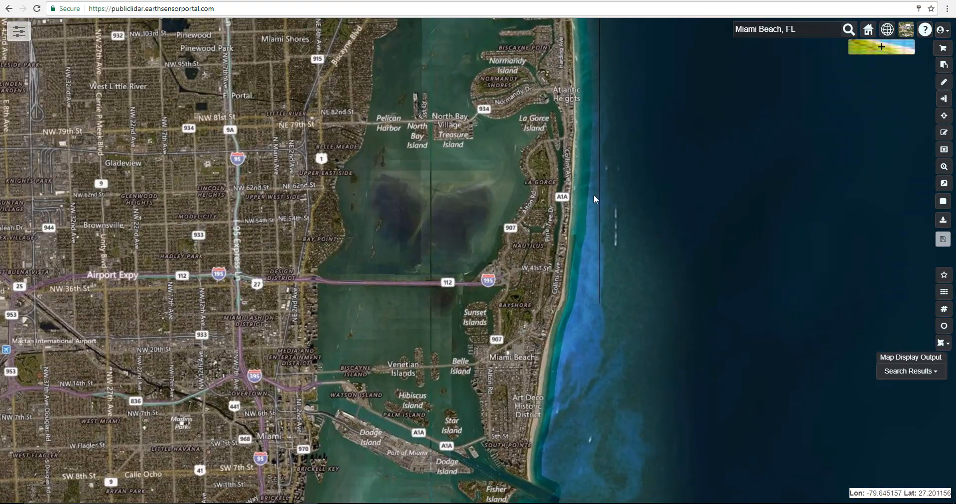
- Set the area of interest to a view extent covering Miami Beach, the bay and the Miami mainland
{"action": "scroll", "coordinate": [510, 212], "scroll_direction": "down", "scroll_amount": 2}
{"action": "left_click_drag", "start_coordinate": [493, 210], "coordinate": [516, 272]}
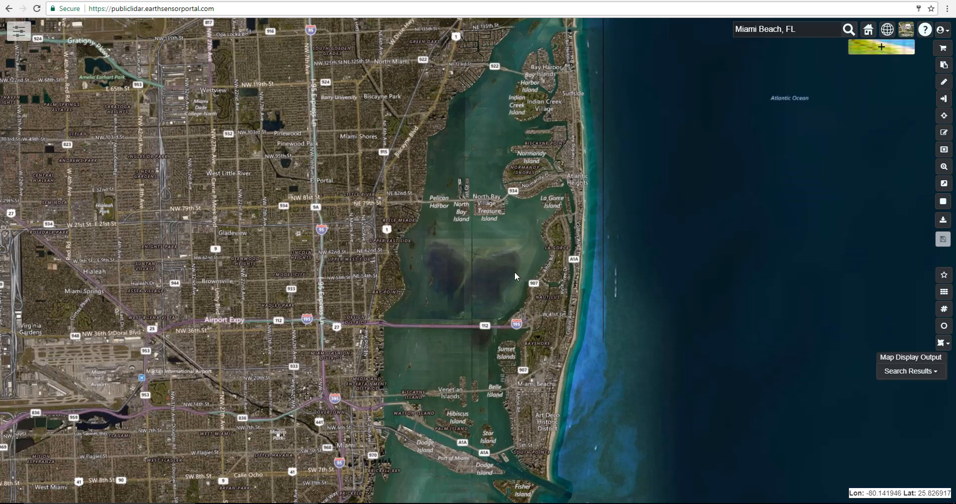
{"action": "left_click", "coordinate": [945, 120]}
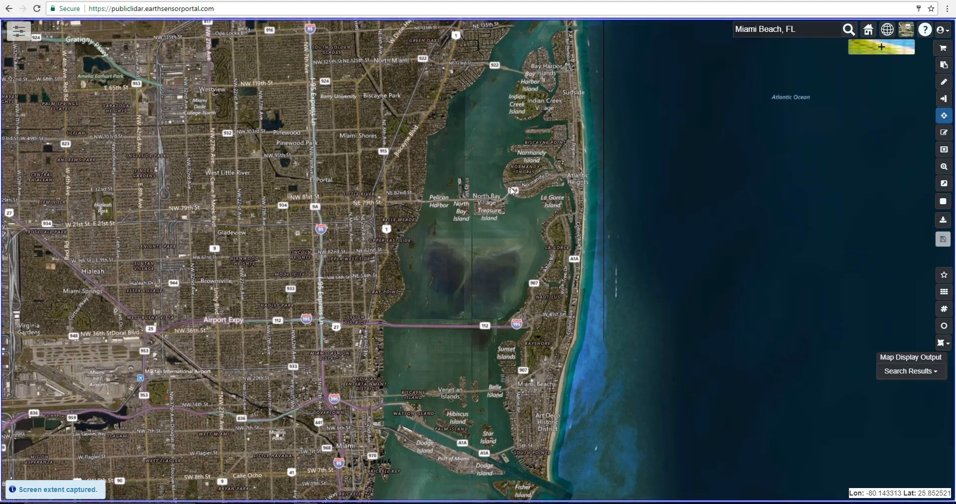
- Search the area of interest for the NAIP RGB and Lidar Airborne products
{"action": "scroll", "coordinate": [490, 196], "scroll_direction": "down", "scroll_amount": 3}
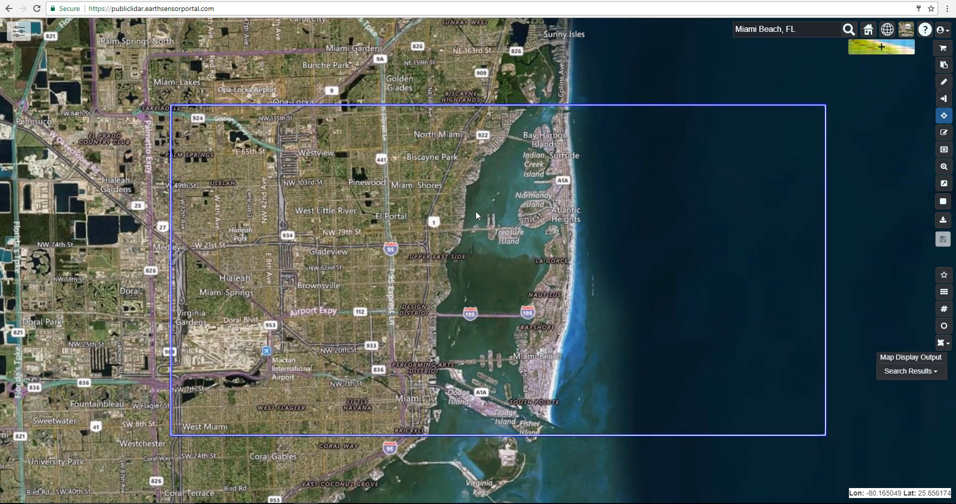
{"action": "left_click", "coordinate": [895, 52]}
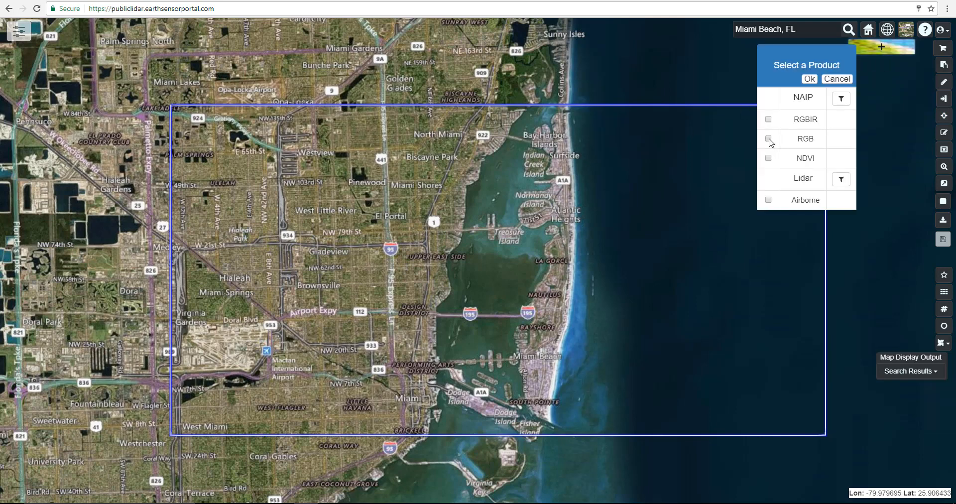
{"action": "left_click", "coordinate": [769, 200]}
{"action": "left_click", "coordinate": [810, 80]}
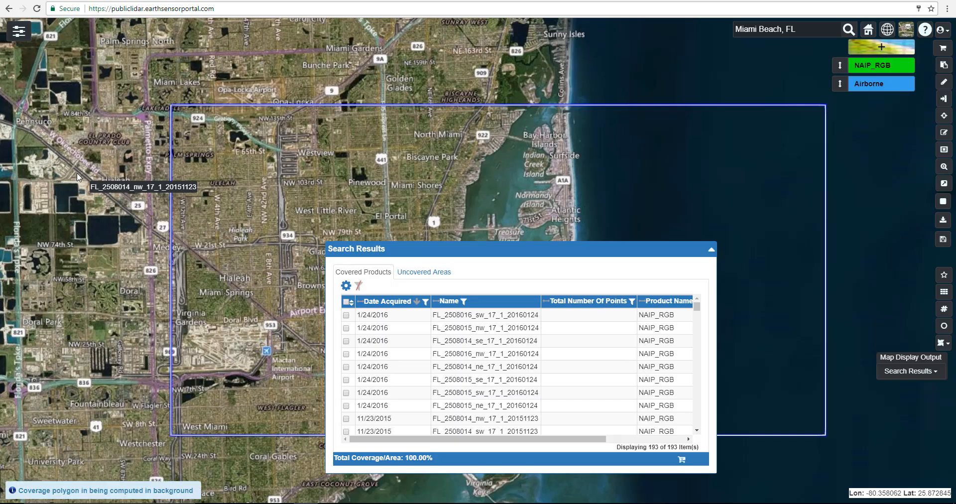
- Place the Airborne coverage layer above the NAIP_RGB layer in the display order
{"action": "scroll", "coordinate": [57, 189], "scroll_direction": "down", "scroll_amount": 1}
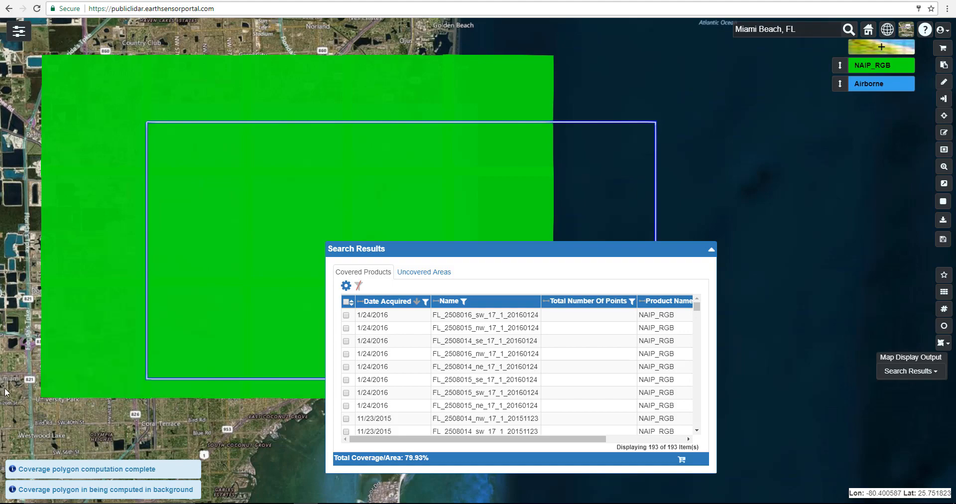
{"action": "scroll", "coordinate": [7, 392], "scroll_direction": "down", "scroll_amount": 2}
{"action": "left_click_drag", "start_coordinate": [64, 452], "coordinate": [230, 315]}
{"action": "scroll", "coordinate": [187, 309], "scroll_direction": "down", "scroll_amount": 2}
{"action": "left_click_drag", "start_coordinate": [156, 314], "coordinate": [214, 236]}
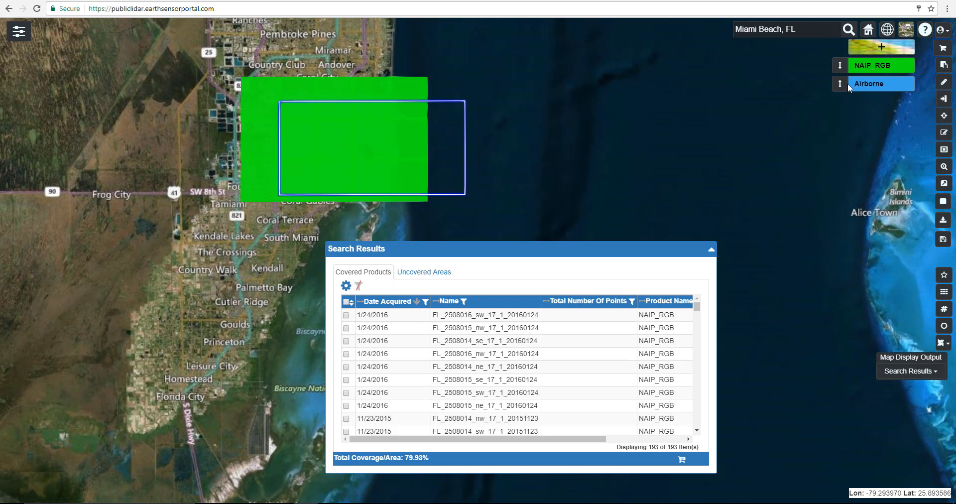
{"action": "left_click_drag", "start_coordinate": [840, 83], "coordinate": [840, 65]}
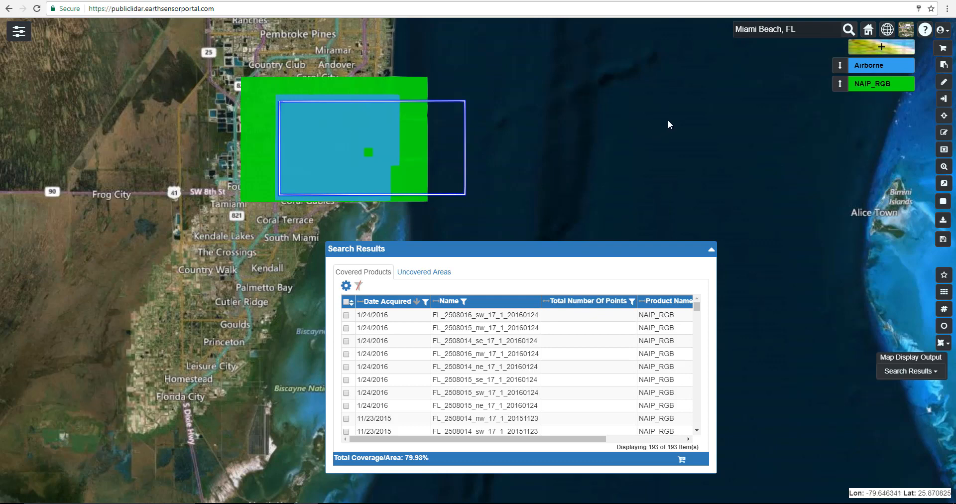
{"action": "left_click_drag", "start_coordinate": [669, 121], "coordinate": [696, 133]}
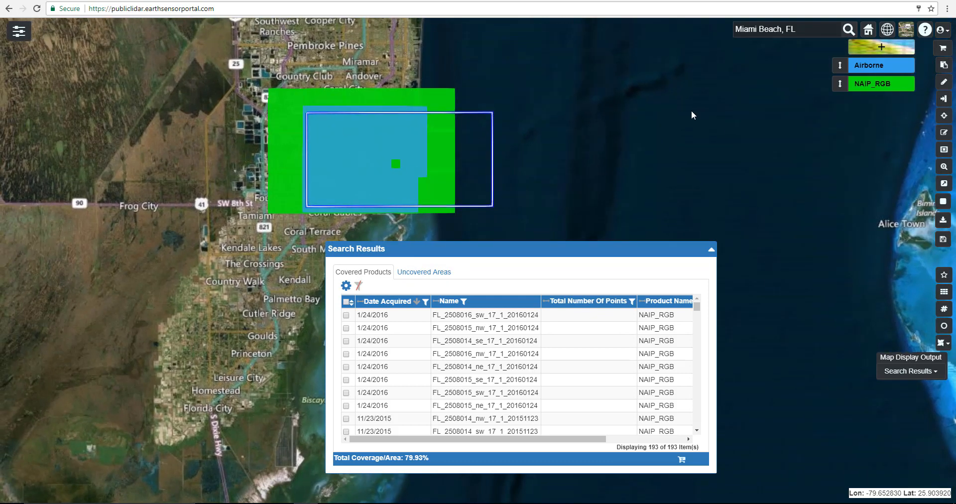
{"action": "left_click_drag", "start_coordinate": [666, 122], "coordinate": [670, 118]}
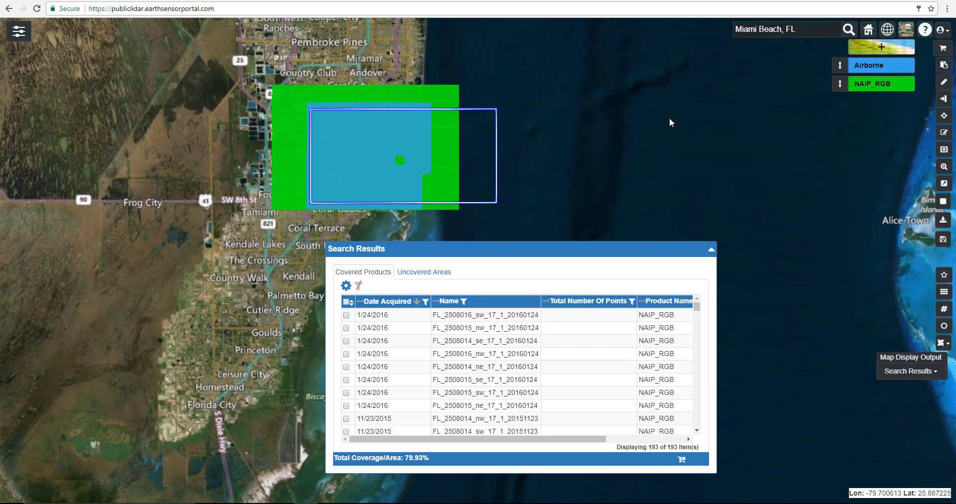
- Preview FL_2508016_sw_17_1_20160124 on the map along with its detail window, then close both
{"action": "left_click_drag", "start_coordinate": [664, 243], "coordinate": [642, 243]}
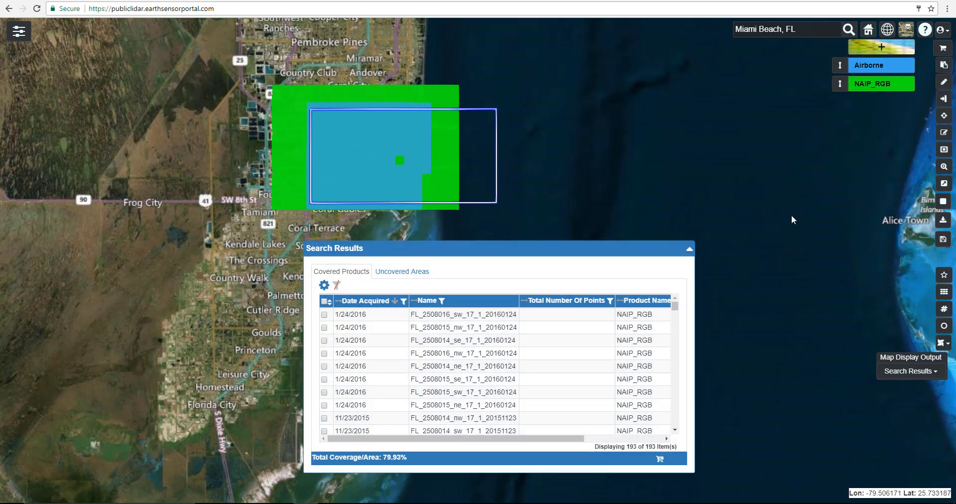
{"action": "left_click", "coordinate": [444, 192]}
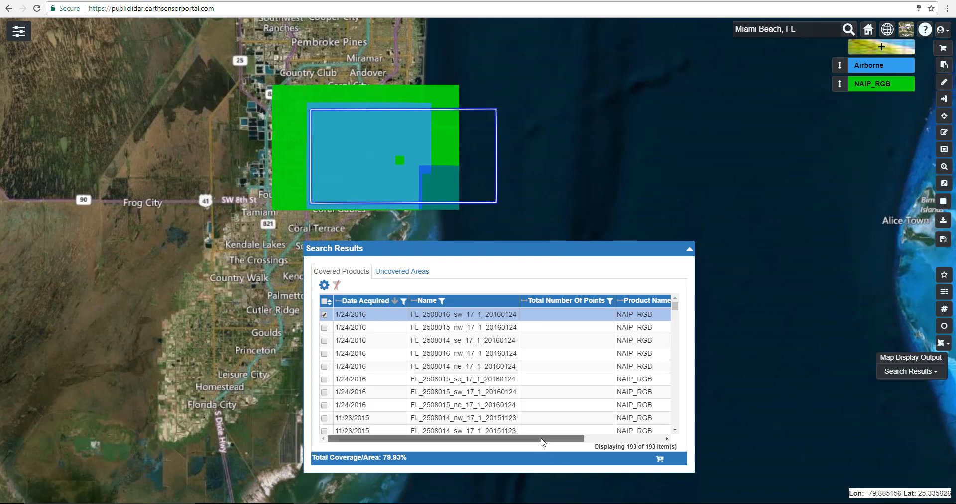
{"action": "left_click_drag", "start_coordinate": [543, 439], "coordinate": [646, 441]}
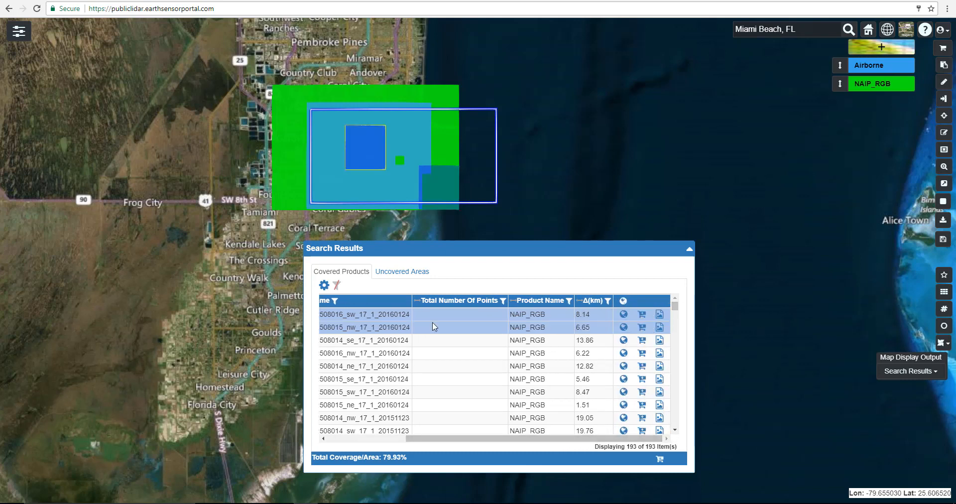
{"action": "left_click", "coordinate": [623, 314]}
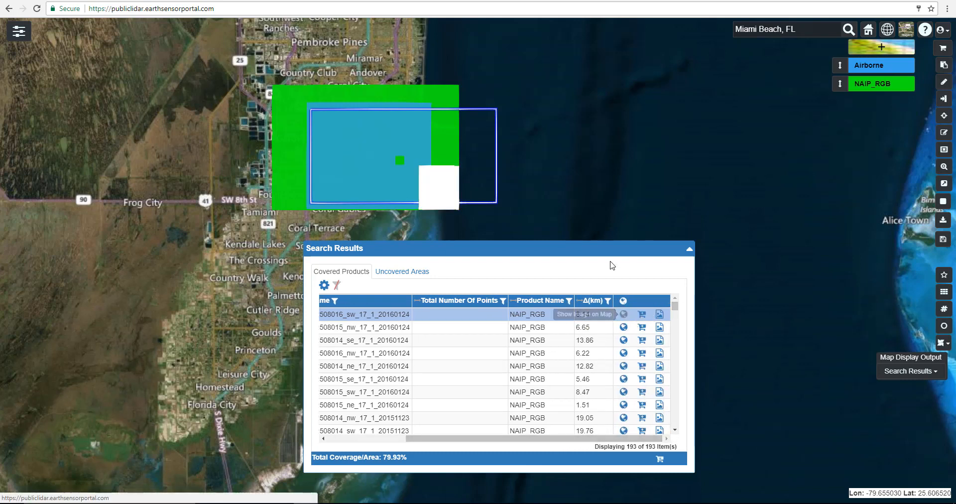
{"action": "left_click", "coordinate": [659, 314]}
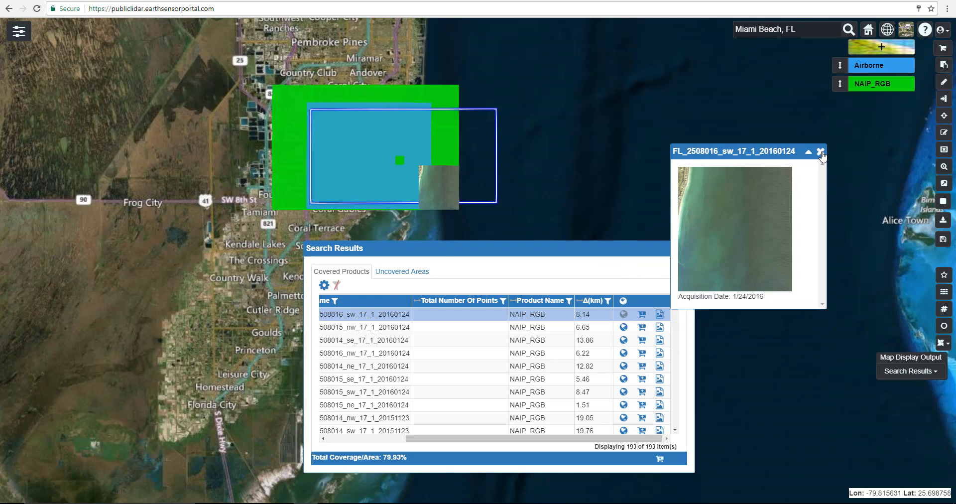
{"action": "left_click", "coordinate": [821, 153]}
{"action": "left_click", "coordinate": [624, 314]}
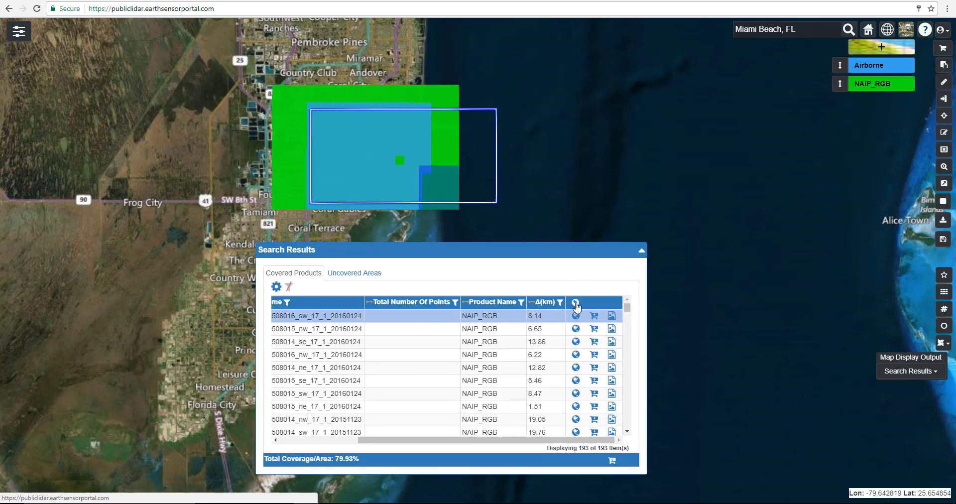
- Overlay the preview images of all search results on the map
{"action": "left_click", "coordinate": [577, 303]}
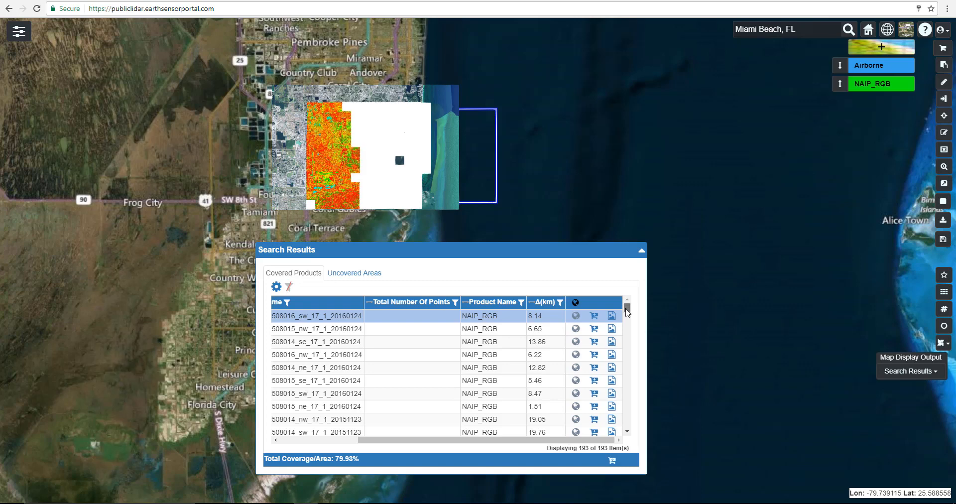
{"action": "left_click_drag", "start_coordinate": [493, 440], "coordinate": [415, 442]}
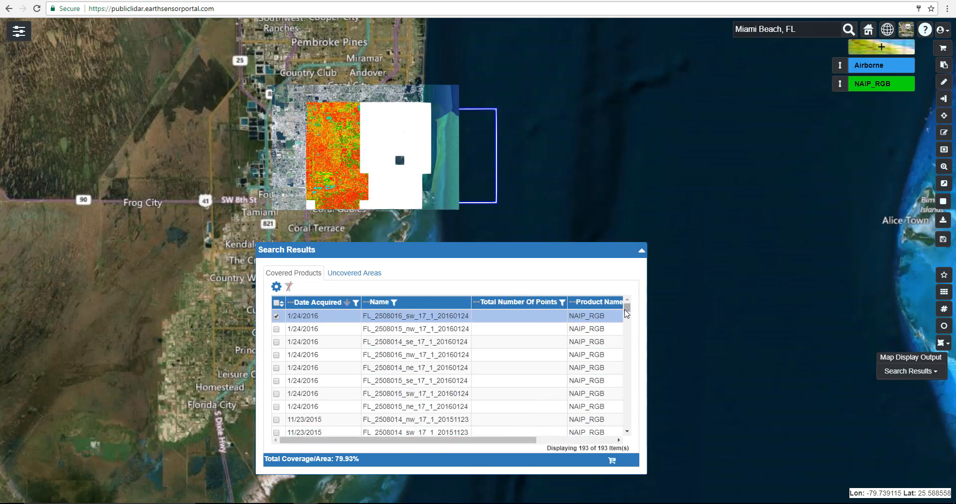
{"action": "mouse_move", "coordinate": [627, 310]}
{"action": "left_mouse_down"}
{"action": "mouse_move", "coordinate": [628, 317]}
{"action": "mouse_move", "coordinate": [628, 305]}
{"action": "left_mouse_up"}
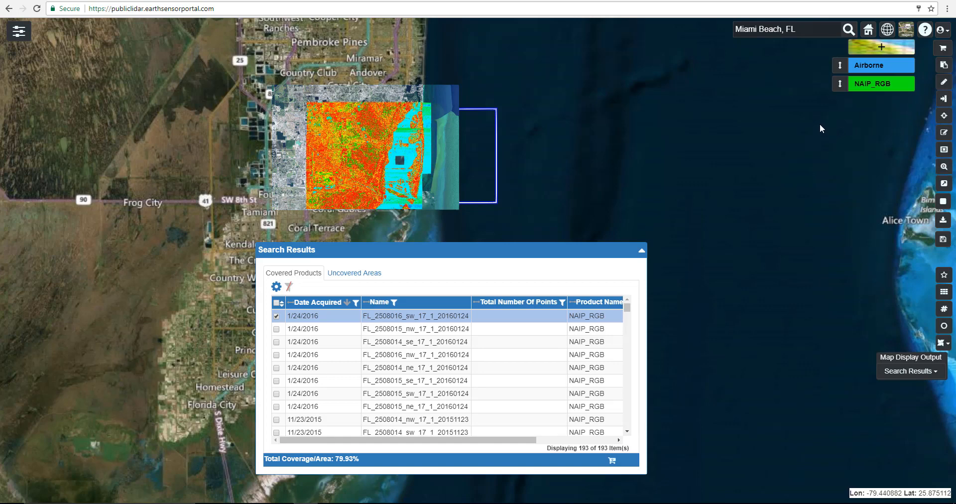
- Filter the NAIP product to Date Acquired >= 01/01/2016 and rerun the search with that attribute filter
{"action": "left_click", "coordinate": [882, 50]}
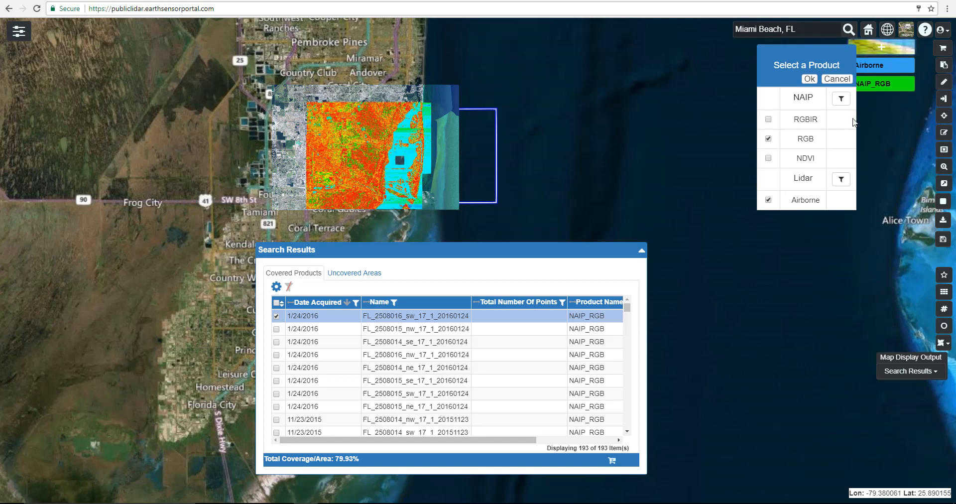
{"action": "left_click", "coordinate": [841, 100]}
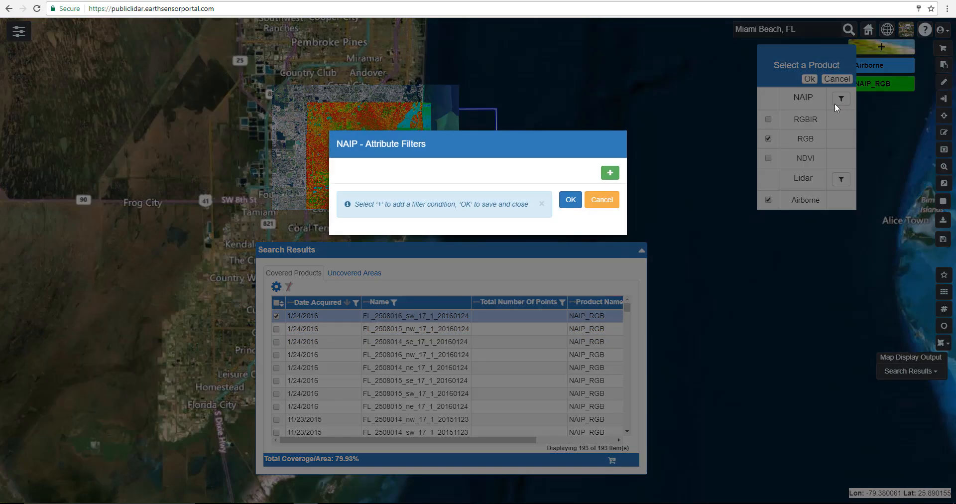
{"action": "left_click", "coordinate": [610, 174]}
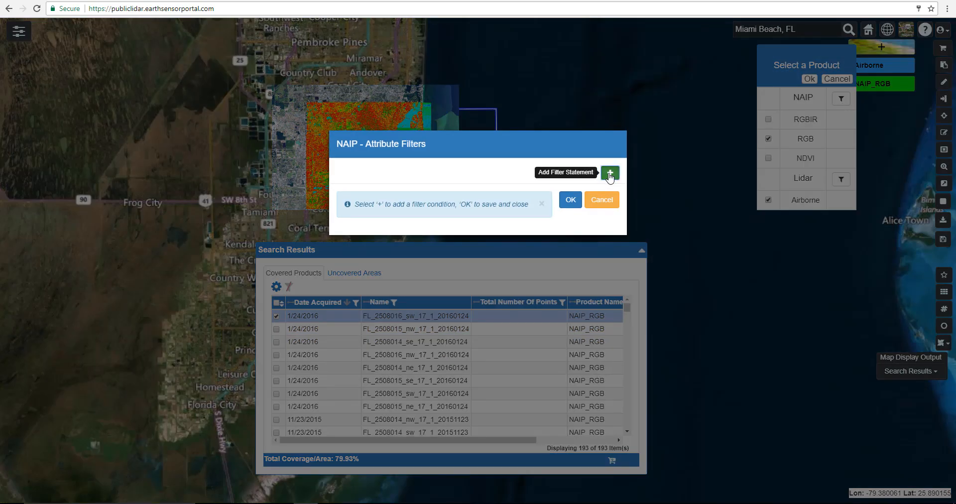
{"action": "left_click", "coordinate": [504, 175]}
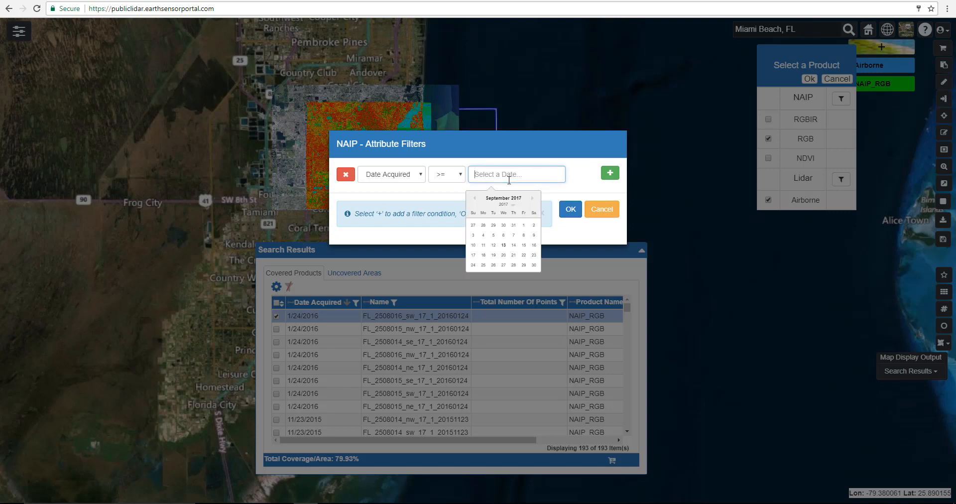
{"action": "left_click", "coordinate": [513, 206]}
{"action": "left_click", "coordinate": [506, 220]}
{"action": "left_click", "coordinate": [475, 198]}
{"action": "left_click", "coordinate": [474, 199]}
{"action": "left_click", "coordinate": [474, 199]}
{"action": "left_click", "coordinate": [474, 198]}
{"action": "left_click", "coordinate": [474, 199]}
{"action": "left_click", "coordinate": [474, 199]}
{"action": "left_click", "coordinate": [523, 226]}
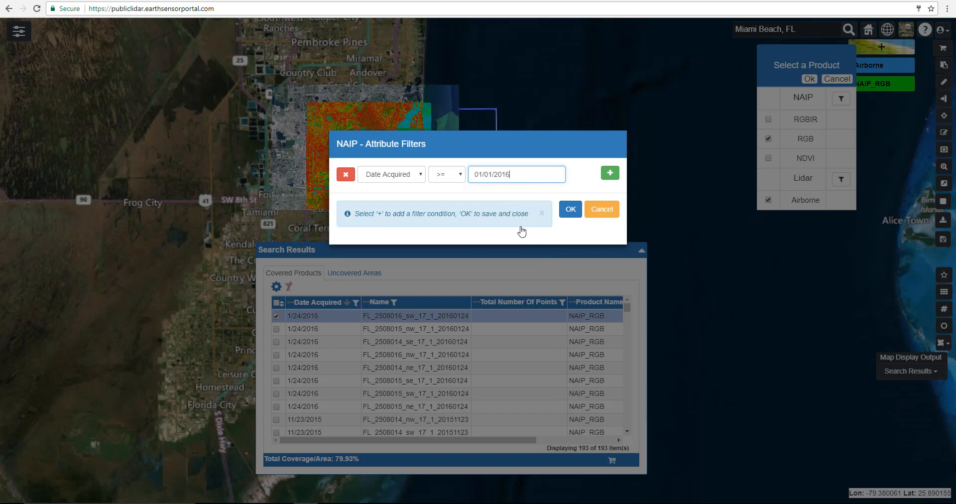
{"action": "left_click", "coordinate": [571, 210]}
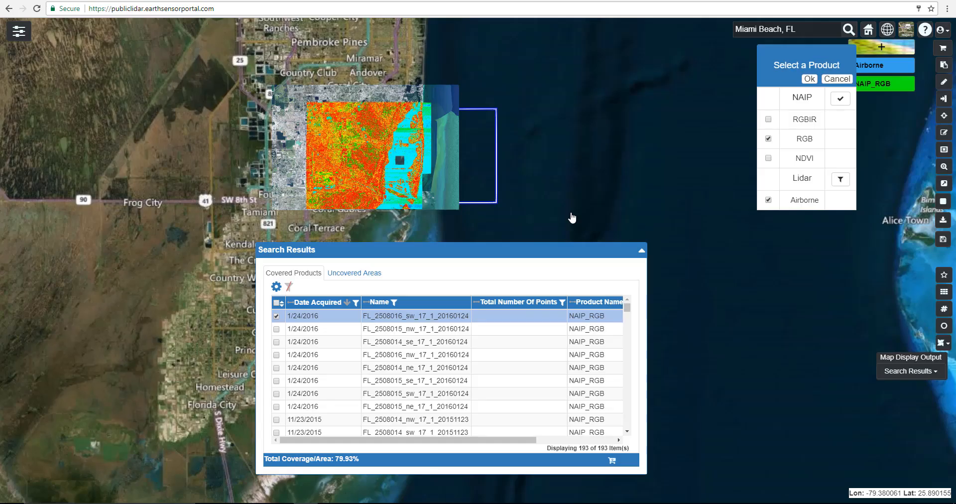
{"action": "left_click", "coordinate": [808, 79]}
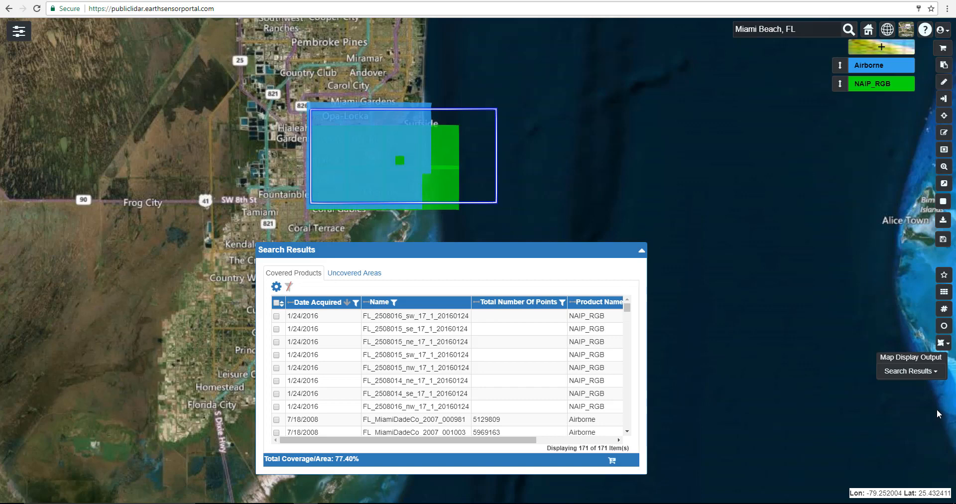
- Select the NAIP_RGB and Airborne results covering the Miami Beach coast directly on the map with the area selection tool
{"action": "left_click_drag", "start_coordinate": [632, 211], "coordinate": [661, 192]}
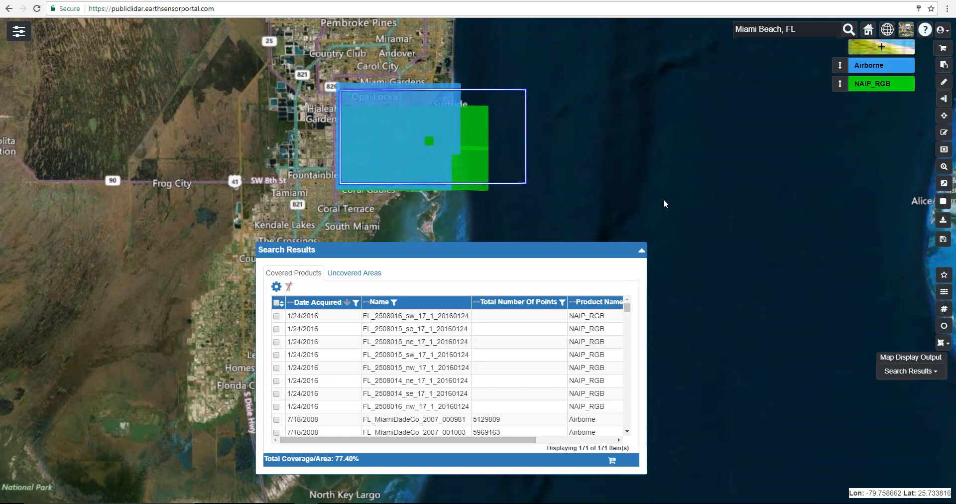
{"action": "left_click_drag", "start_coordinate": [624, 184], "coordinate": [647, 182]}
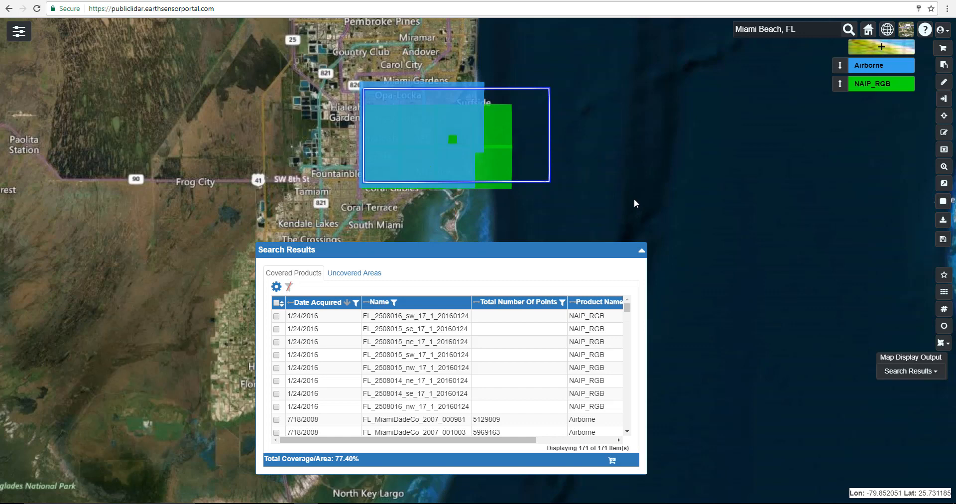
{"action": "left_click_drag", "start_coordinate": [646, 197], "coordinate": [739, 204]}
{"action": "left_click_drag", "start_coordinate": [571, 252], "coordinate": [531, 281]}
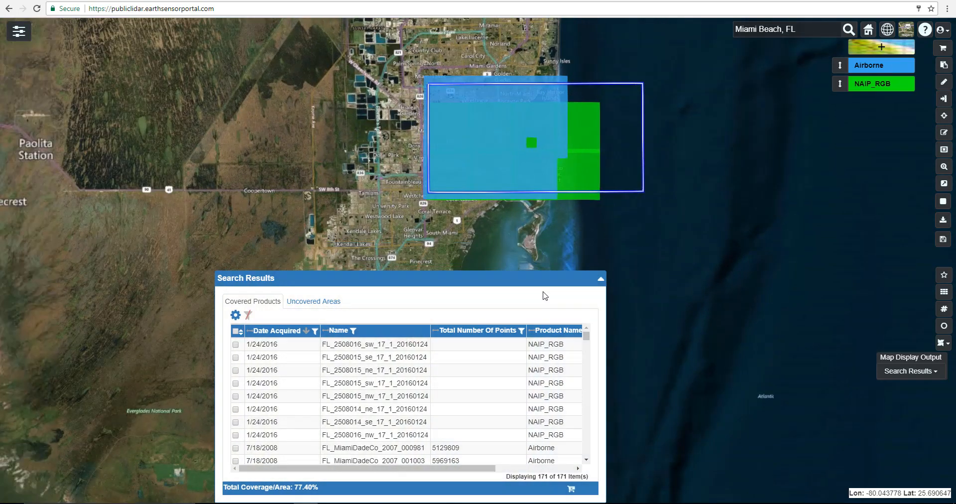
{"action": "scroll", "coordinate": [573, 221], "scroll_direction": "up", "scroll_amount": 2}
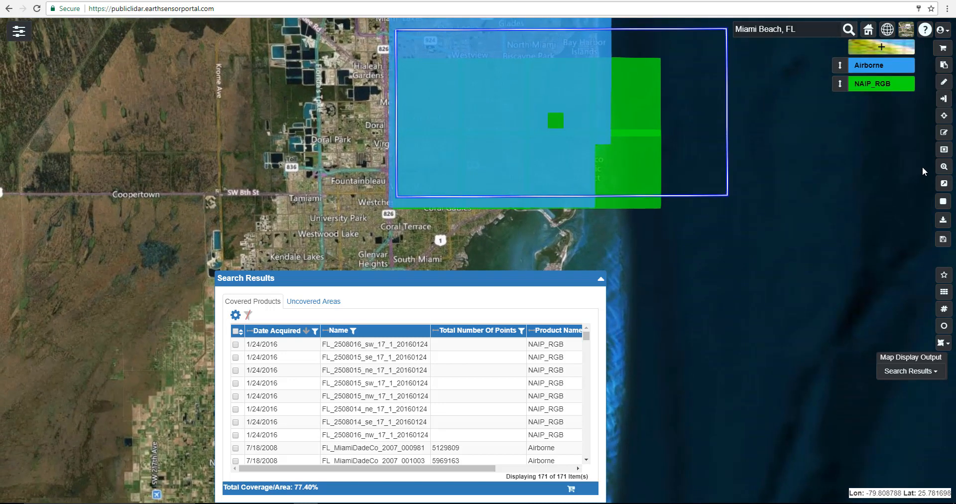
{"action": "left_click", "coordinate": [945, 135]}
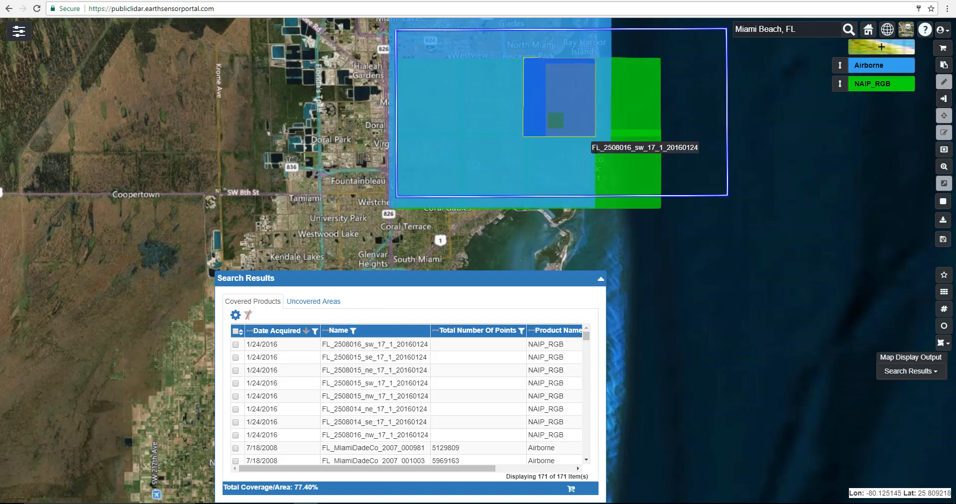
{"action": "left_click", "coordinate": [602, 225]}
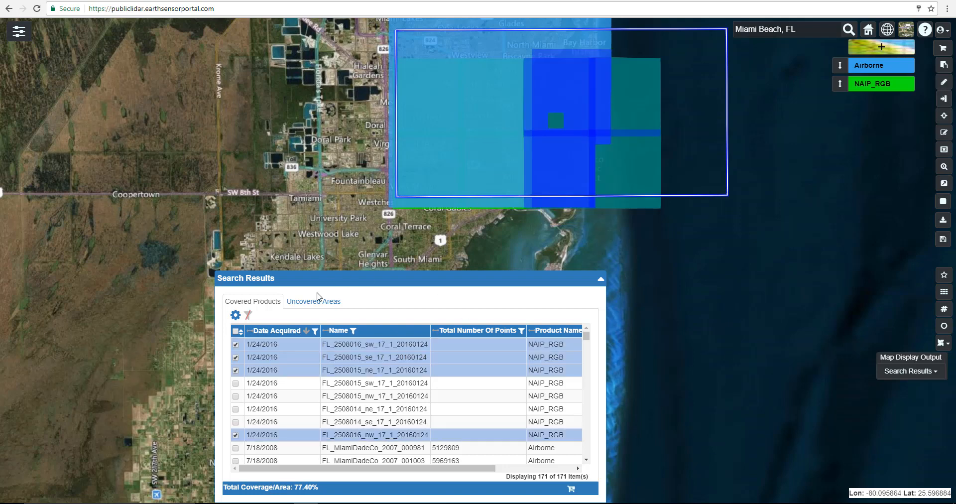
- Sort the search results with the selected products first, and add the selected products to the order
{"action": "left_click", "coordinate": [241, 333]}
{"action": "left_click", "coordinate": [241, 333]}
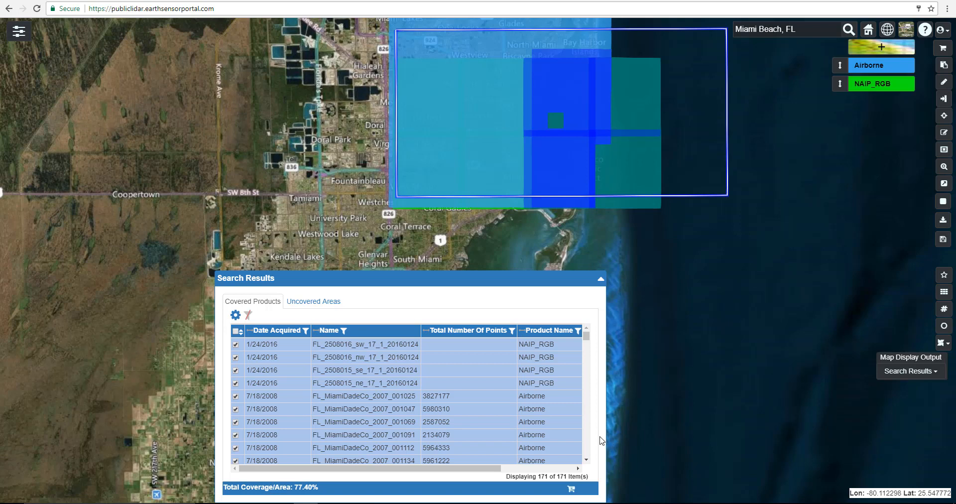
{"action": "left_click", "coordinate": [572, 491]}
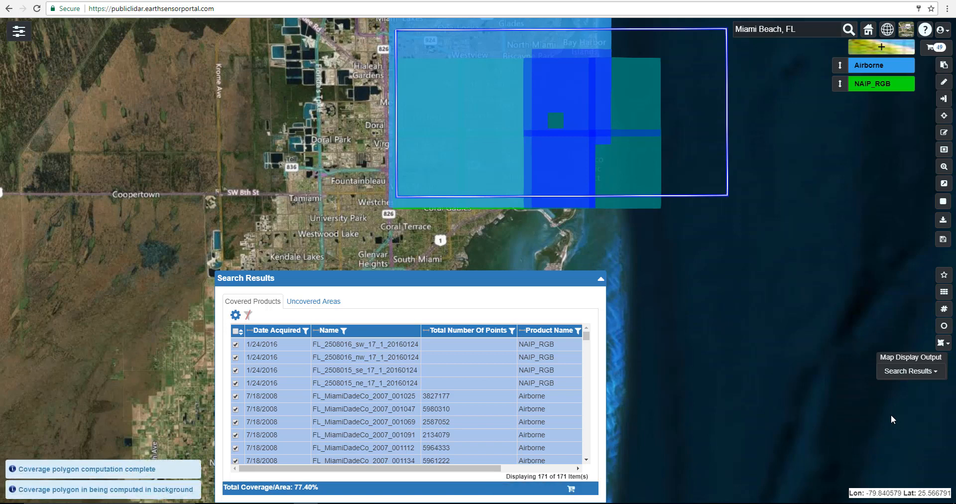
- Open the order cart and set the map display output to Order Cart
{"action": "left_click", "coordinate": [935, 48]}
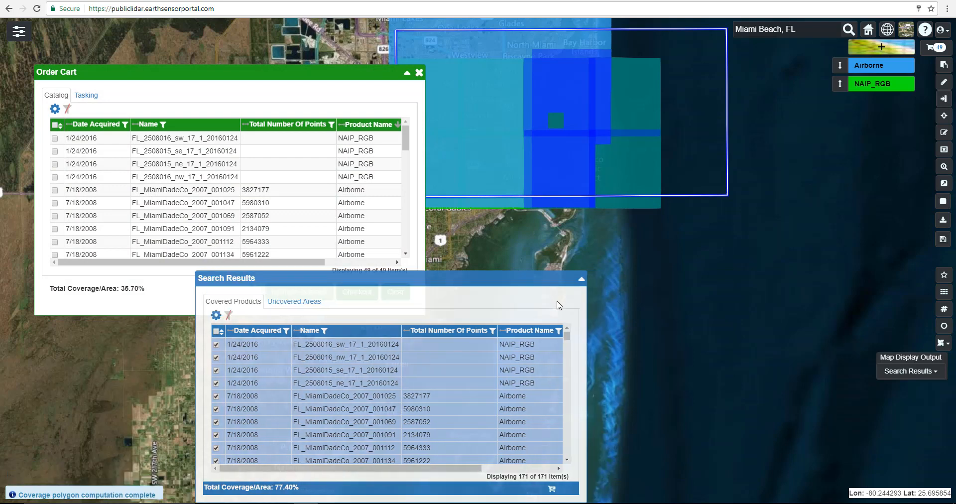
{"action": "left_click", "coordinate": [322, 89]}
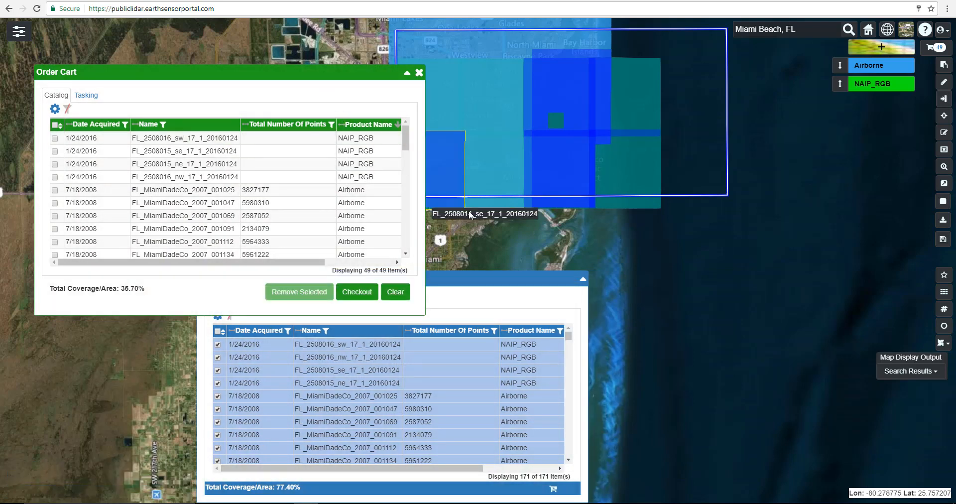
{"action": "left_click", "coordinate": [916, 372]}
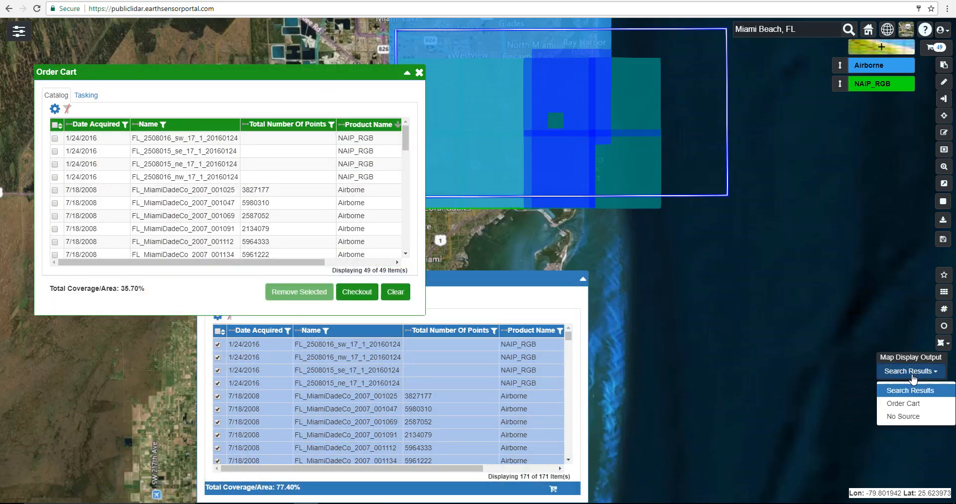
{"action": "left_click", "coordinate": [916, 405]}
{"action": "left_click_drag", "start_coordinate": [683, 291], "coordinate": [756, 333]}
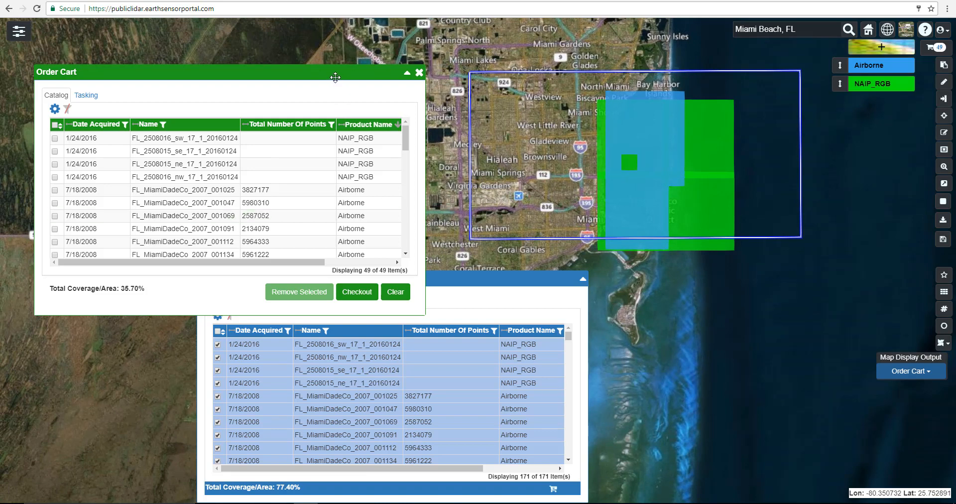
- Check out the cart and add Airborne post-processing for Elevation and Intensity at a pixel size of 10 US survey feet
{"action": "left_click", "coordinate": [354, 296]}
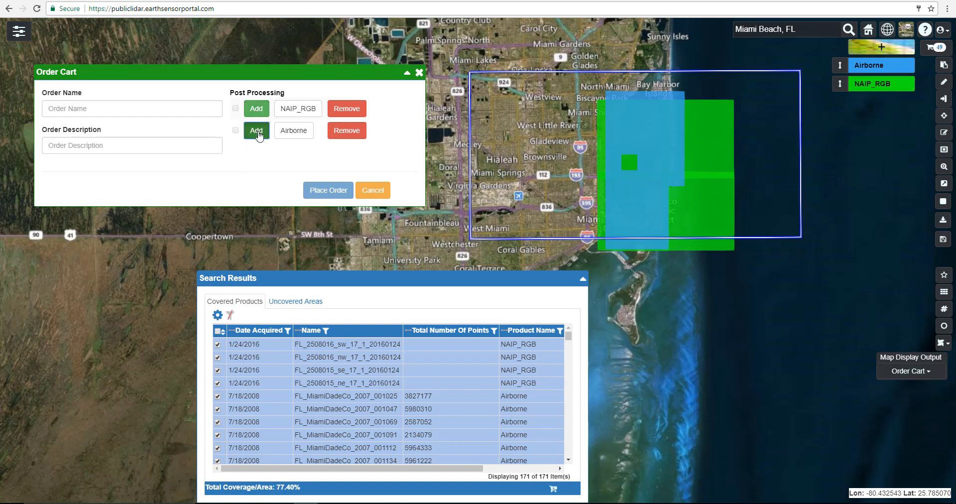
{"action": "left_click", "coordinate": [258, 132]}
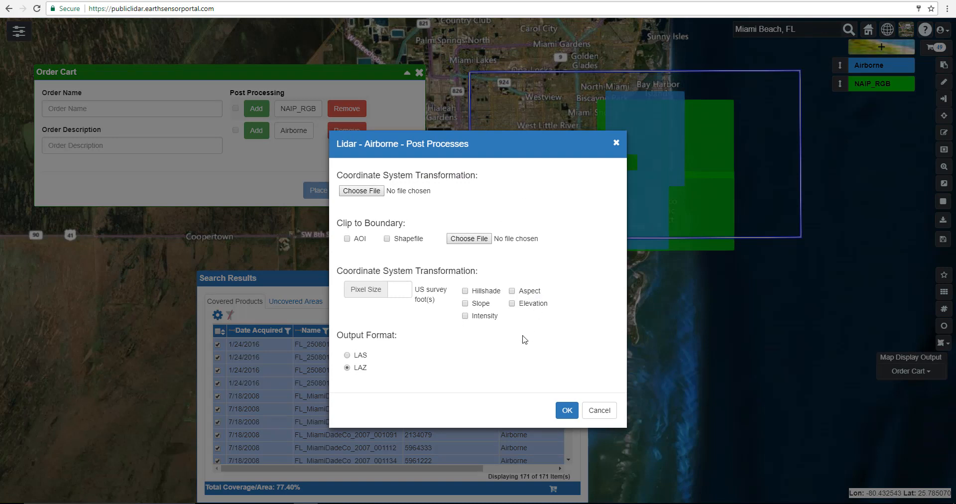
{"action": "left_click", "coordinate": [512, 304]}
{"action": "left_click", "coordinate": [466, 316]}
{"action": "left_click", "coordinate": [398, 294]}
{"action": "left_click", "coordinate": [566, 410]}
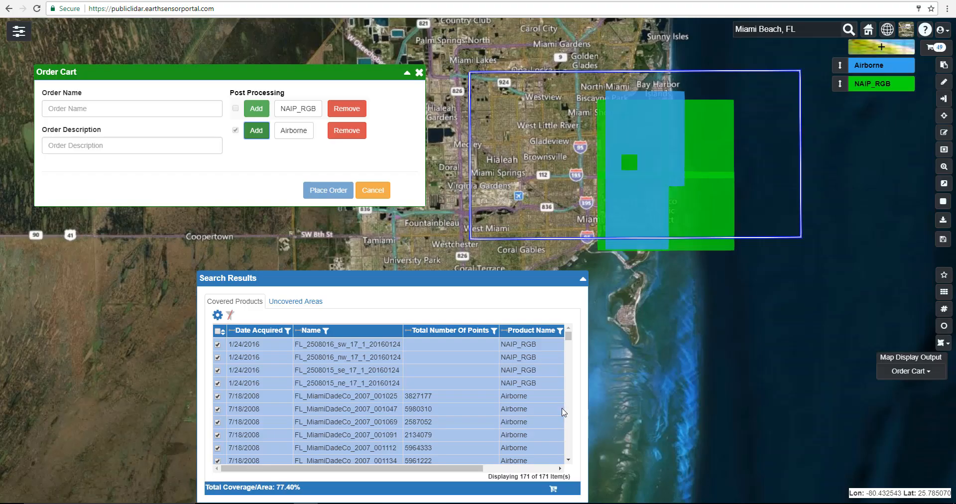
- Name the order "Test Demo Order" with the description "Test", and place it
{"action": "left_click", "coordinate": [180, 108]}
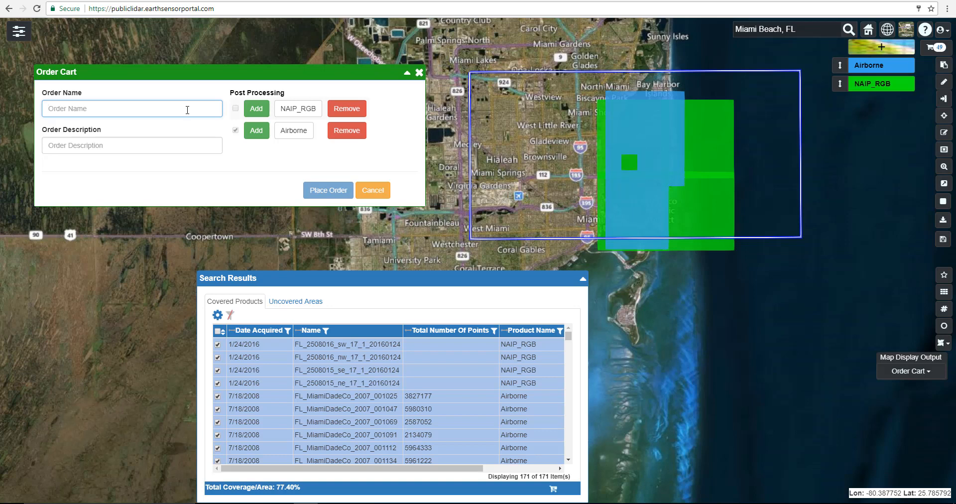
{"action": "type", "text": "Test Demo "}
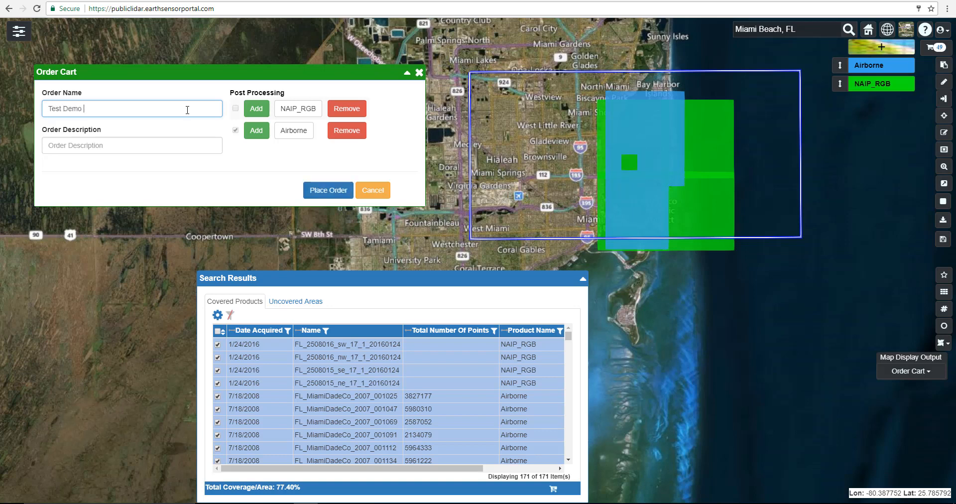
{"action": "type", "text": "Order"}
{"action": "left_click", "coordinate": [170, 145]}
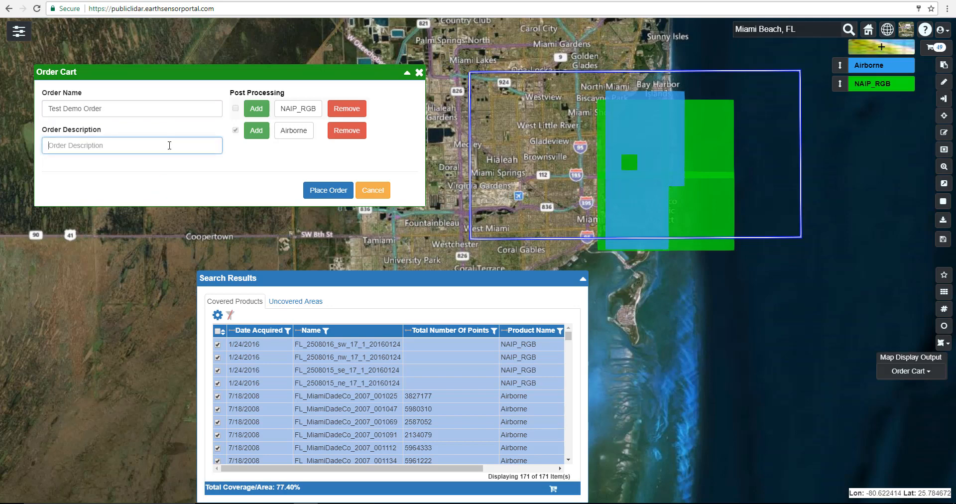
{"action": "type", "text": "Test order for demo"}
{"action": "left_click", "coordinate": [329, 190]}
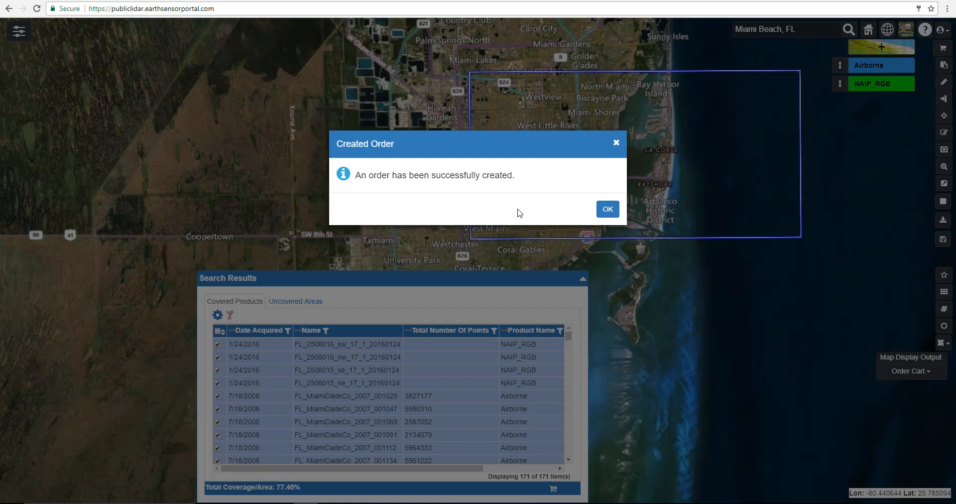
{"action": "left_click", "coordinate": [606, 210]}
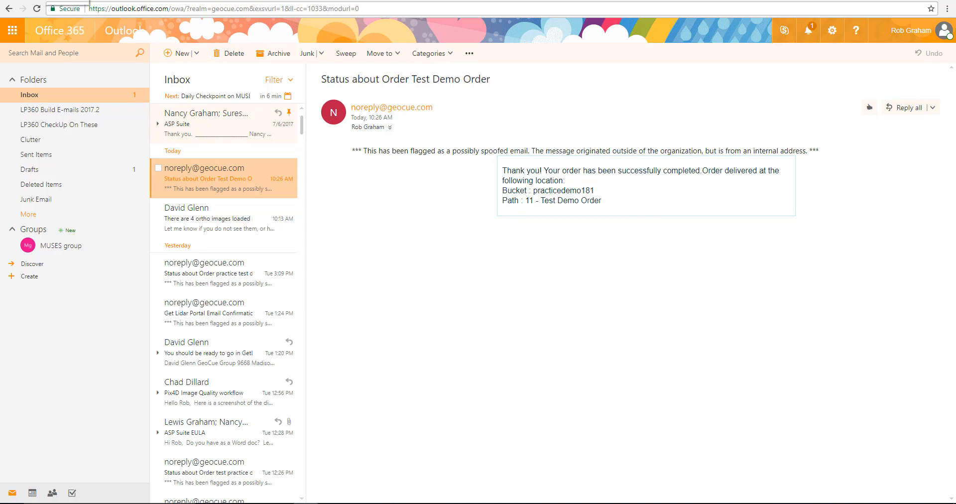
- Switch from the Outlook inbox back to the lidar portal and open the order history at its per-order action columns
{"action": "left_click", "coordinate": [64, 0]}
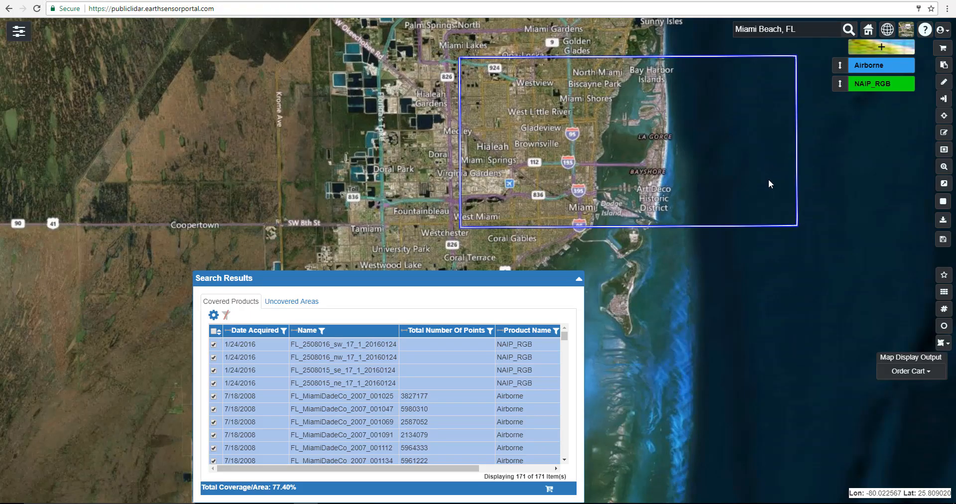
{"action": "left_click", "coordinate": [944, 64]}
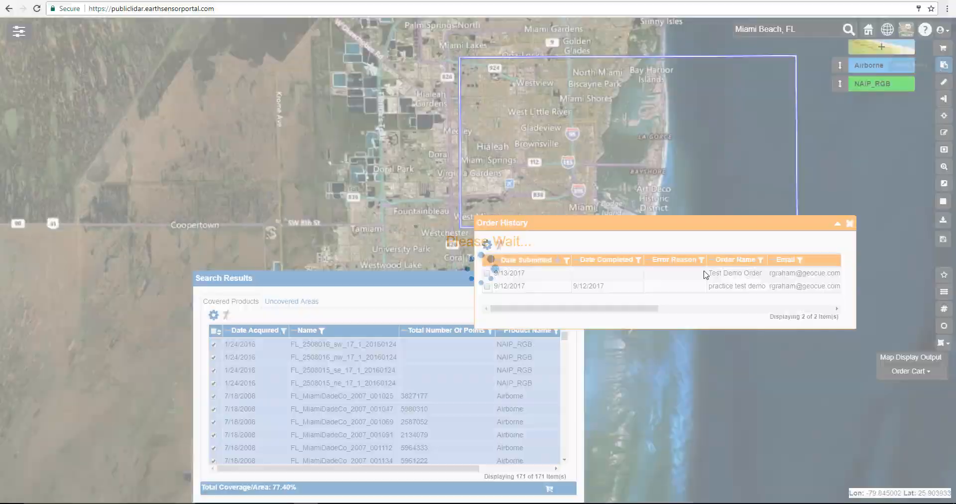
{"action": "left_click", "coordinate": [593, 272]}
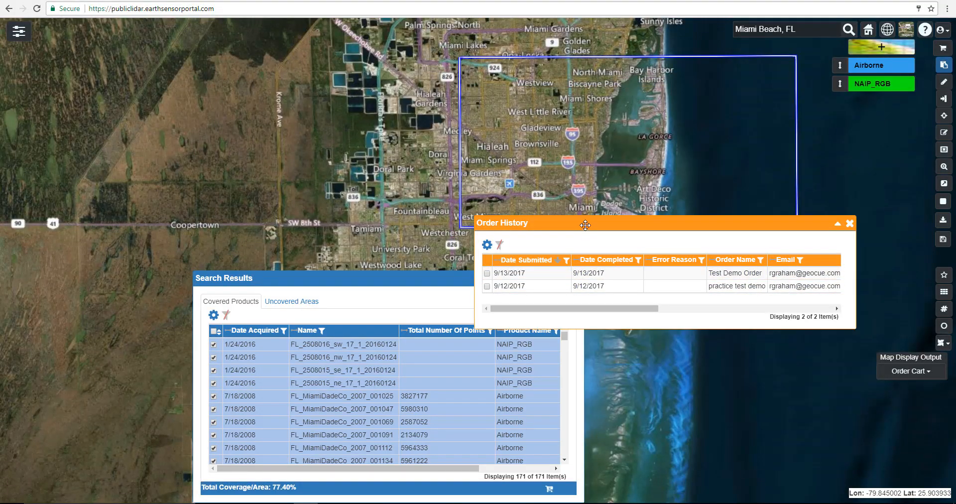
{"action": "left_click_drag", "start_coordinate": [573, 223], "coordinate": [560, 244]}
{"action": "left_click_drag", "start_coordinate": [608, 329], "coordinate": [788, 332]}
- Check the download location of Test Demo Order and open its list of order items
{"action": "mouse_move", "coordinate": [642, 299]}
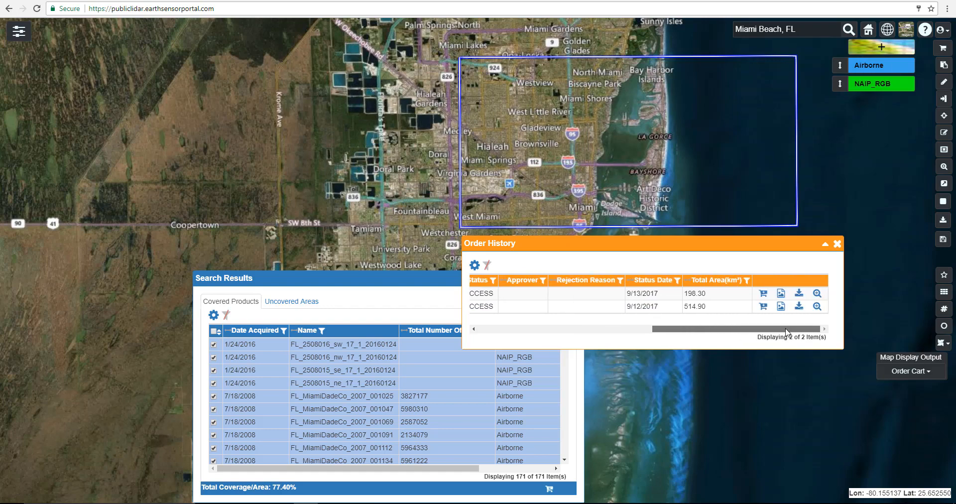
{"action": "left_click", "coordinate": [799, 293]}
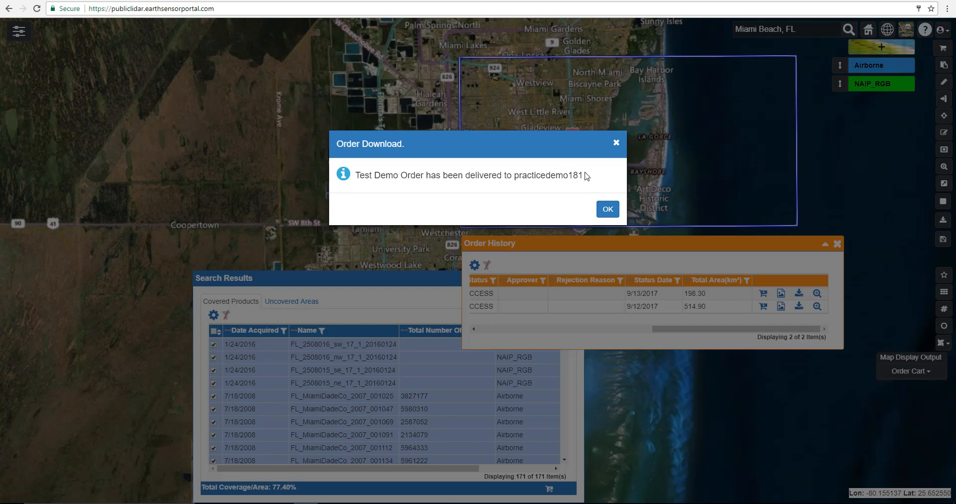
{"action": "left_click_drag", "start_coordinate": [585, 175], "coordinate": [520, 175]}
{"action": "left_click", "coordinate": [608, 210]}
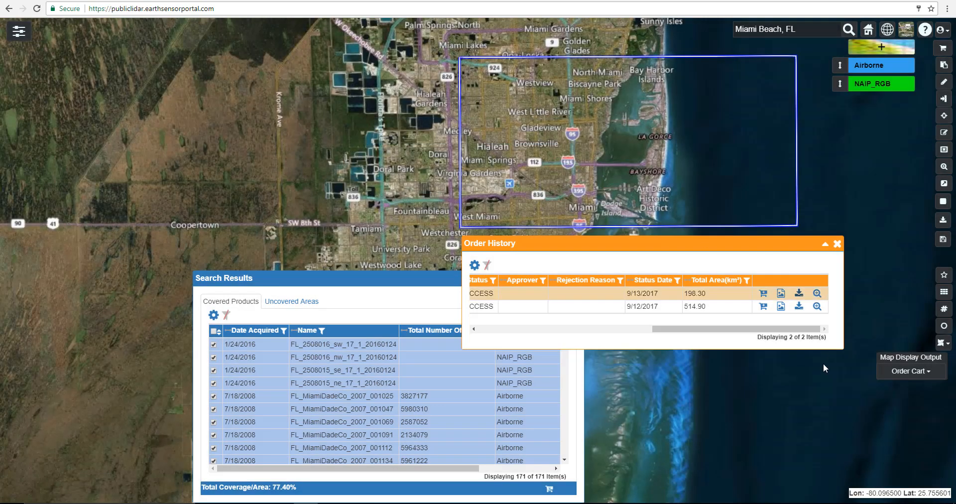
{"action": "left_click", "coordinate": [781, 294]}
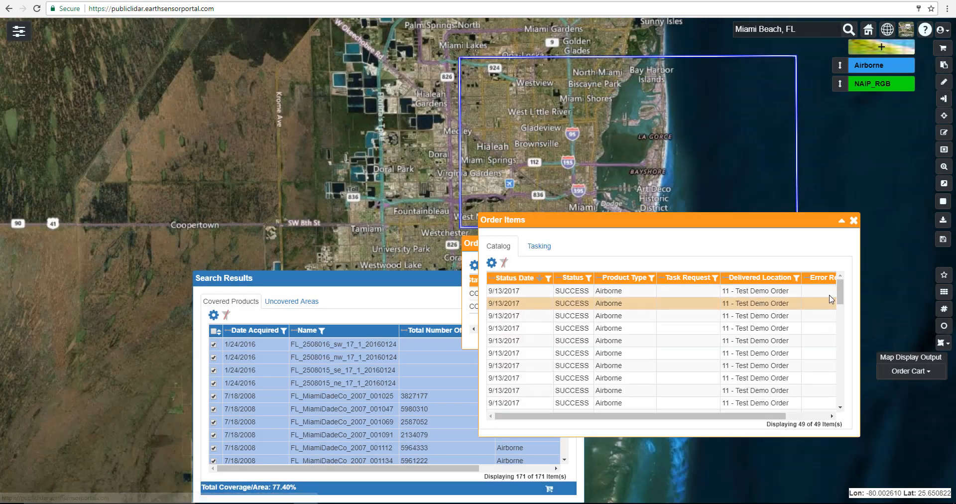
- Finish reviewing the order items, close their list, and switch to the Amazon Web Services sign-in page
{"action": "left_click_drag", "start_coordinate": [841, 298], "coordinate": [857, 247]}
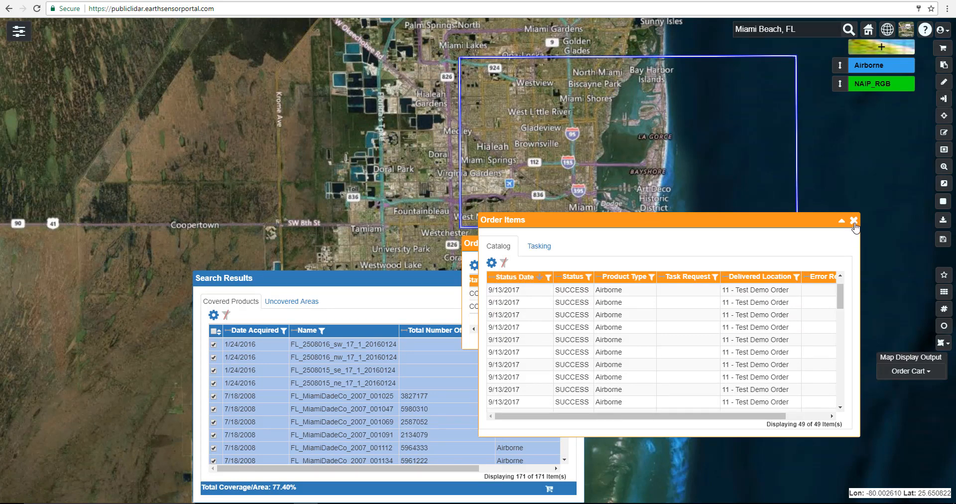
{"action": "left_click", "coordinate": [854, 220]}
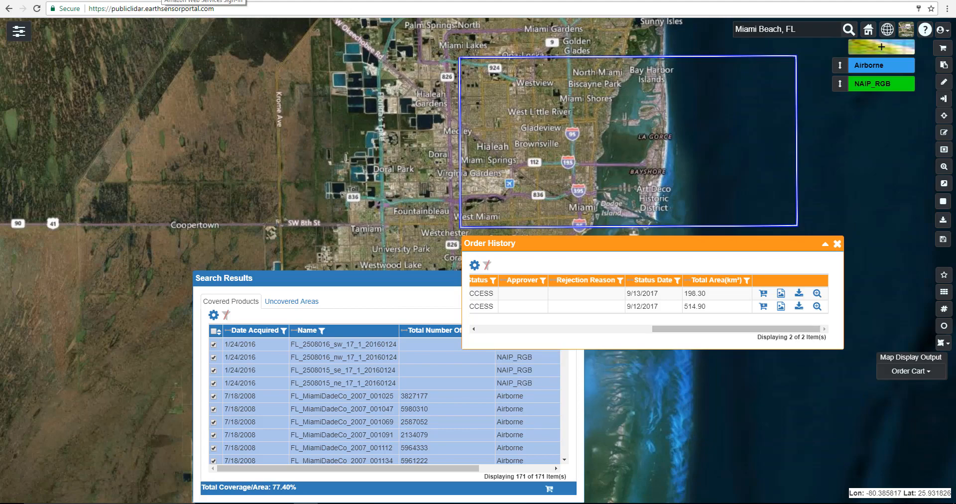
{"action": "left_click", "coordinate": [161, 1]}
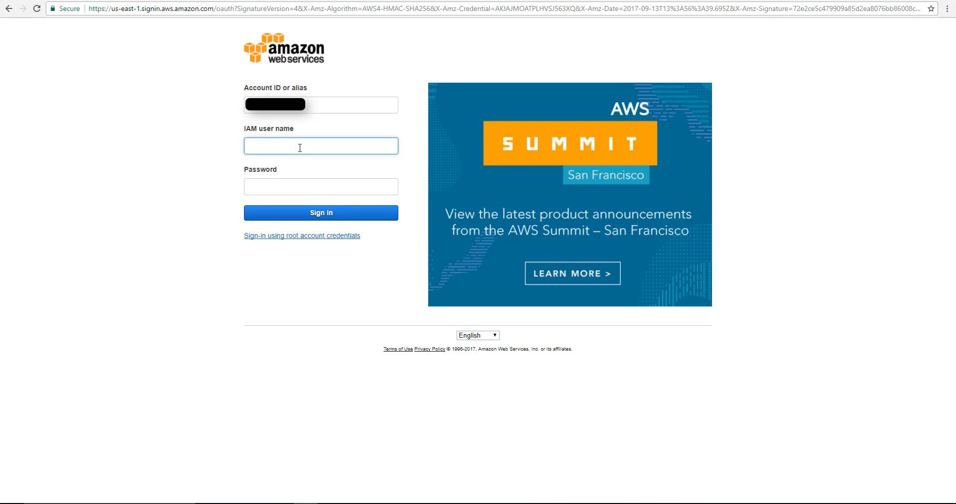
- Sign in as IAM user "tester" with the account password, and decline saving the password in the browser
{"action": "type", "text": "tester"}
{"action": "left_click", "coordinate": [302, 185]}
{"action": "key", "text": "ctrl+v"}
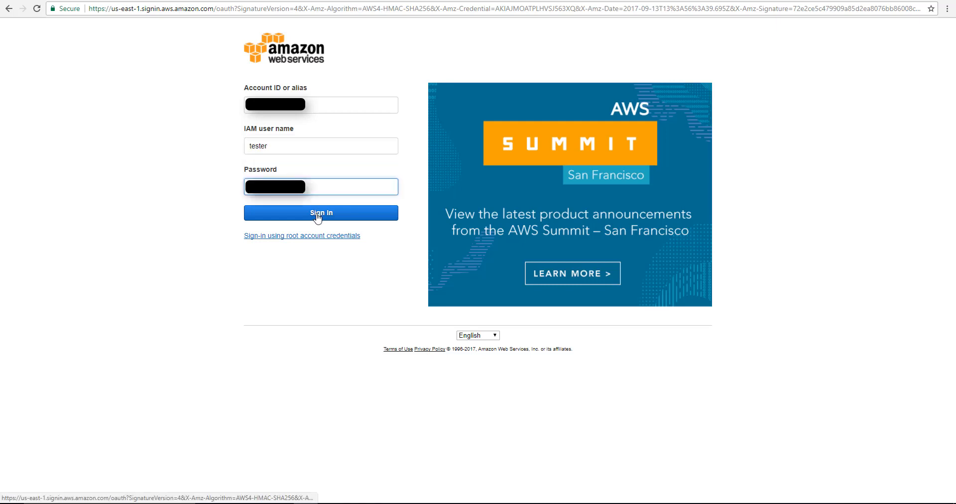
{"action": "left_click", "coordinate": [317, 214]}
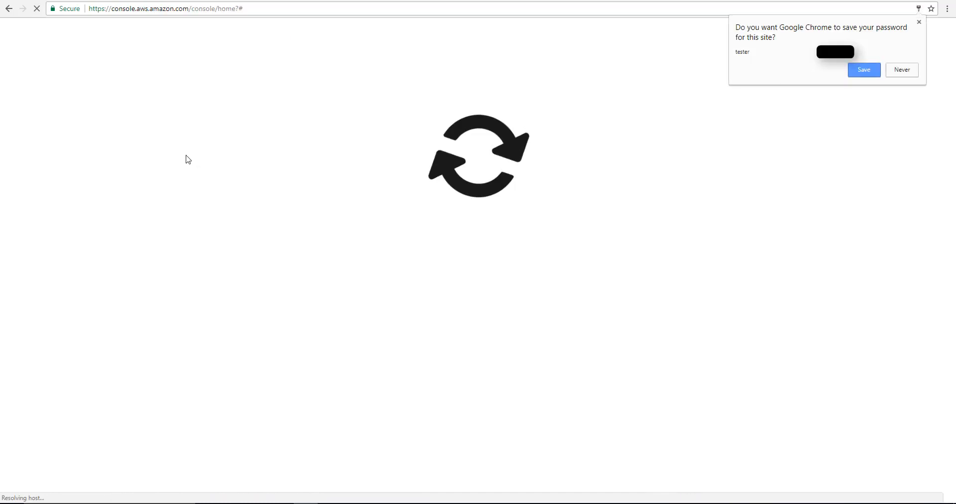
{"action": "left_click", "coordinate": [894, 71]}
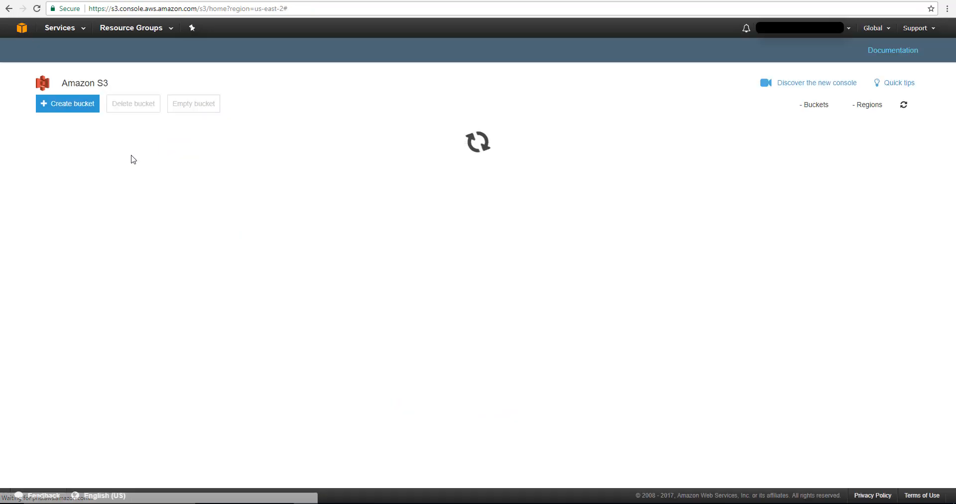
- Open the folder "11 - Test Demo Order" in the practicedemo181 bucket and check the download options for FL_MiamiDadeCo_2007_001021_LAZ.tar.gz
{"action": "left_click", "coordinate": [73, 246]}
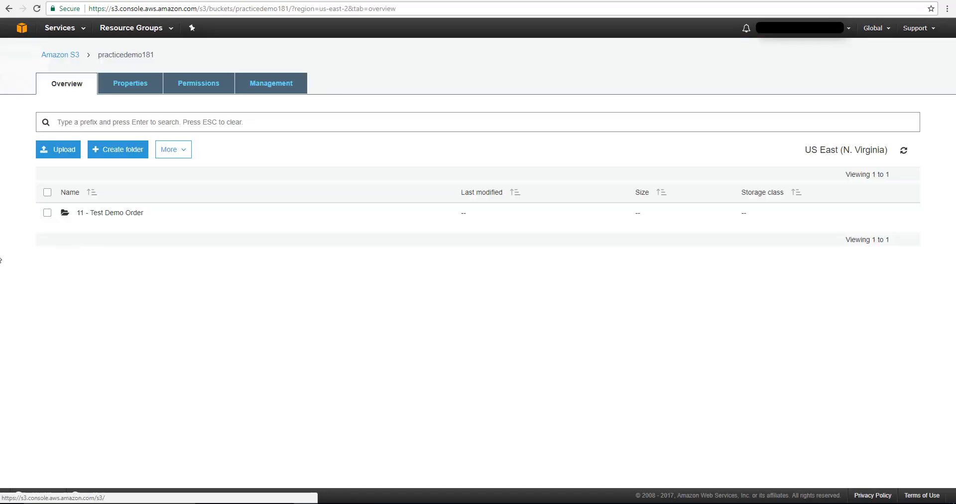
{"action": "left_click", "coordinate": [123, 217]}
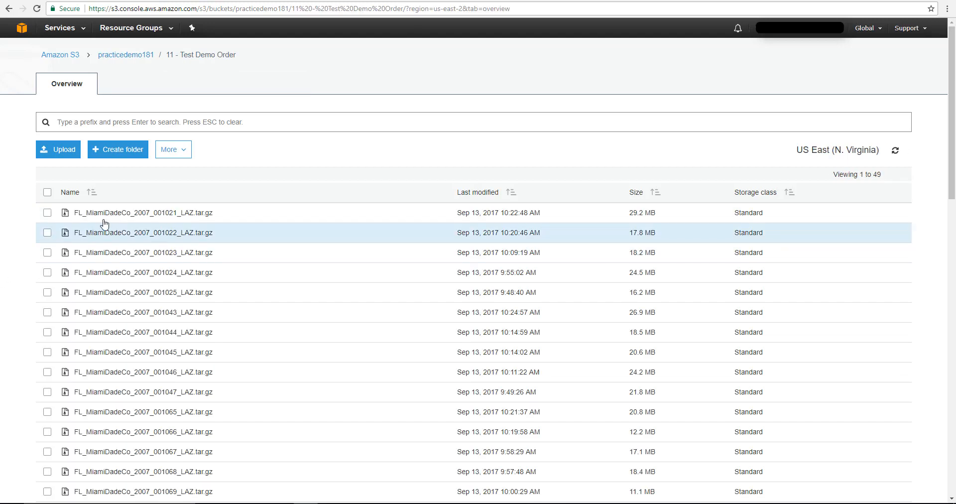
{"action": "right_click", "coordinate": [124, 214]}
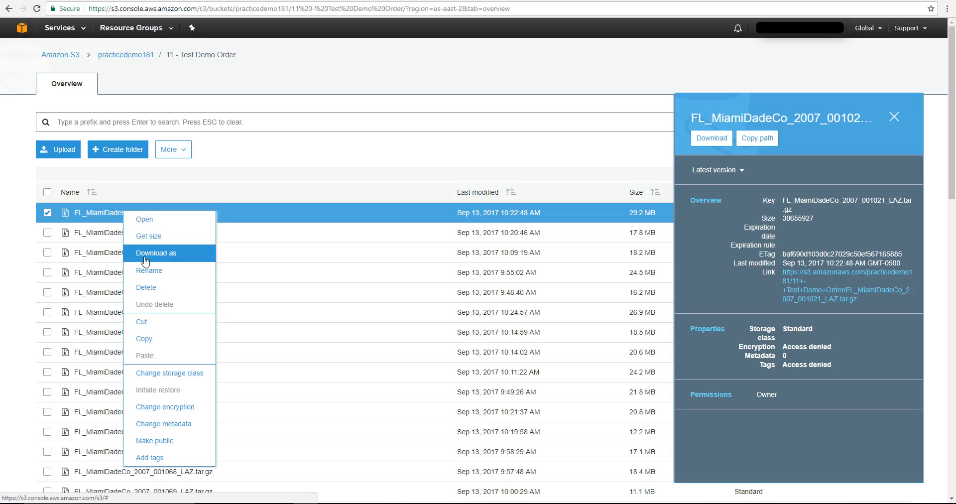
{"action": "left_click", "coordinate": [28, 245]}
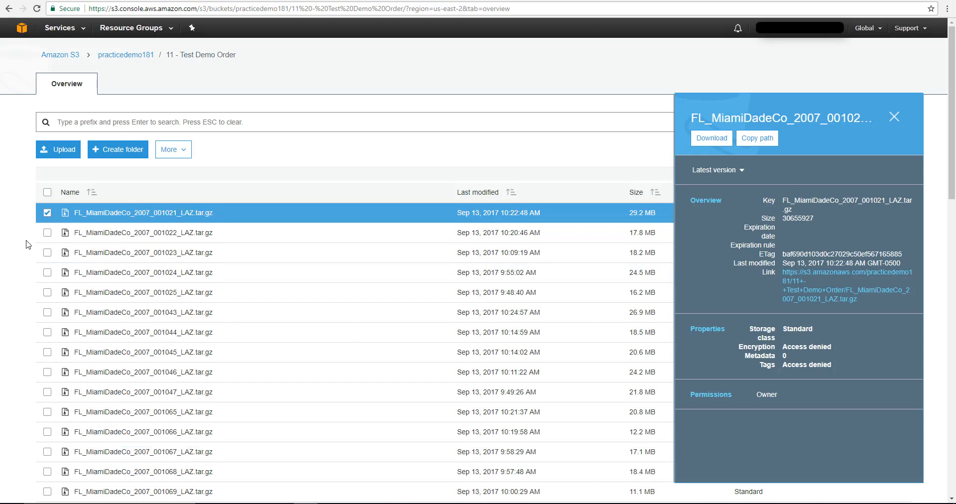